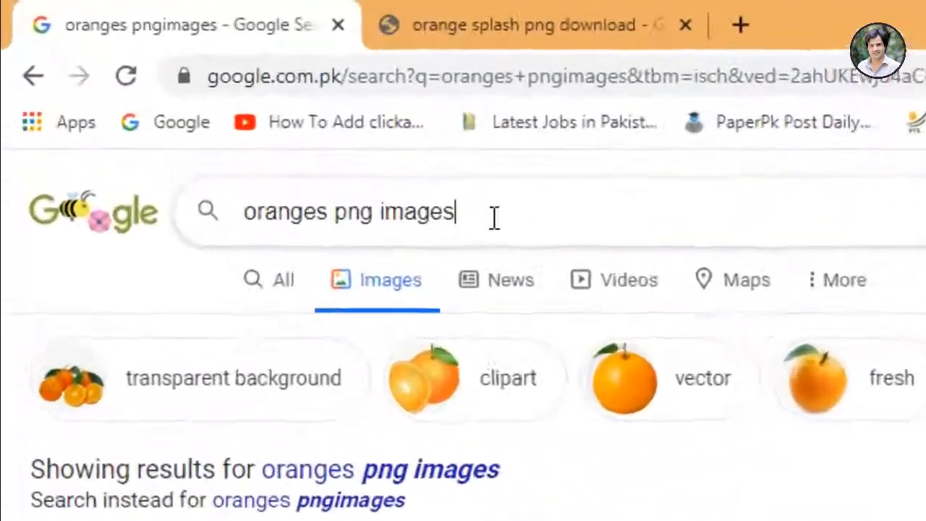
Save the Oranges PNG Clipart image from the oranges png images results to the Desktop as a JPEG named download
left_click_drag(237, 99, 97, 103)
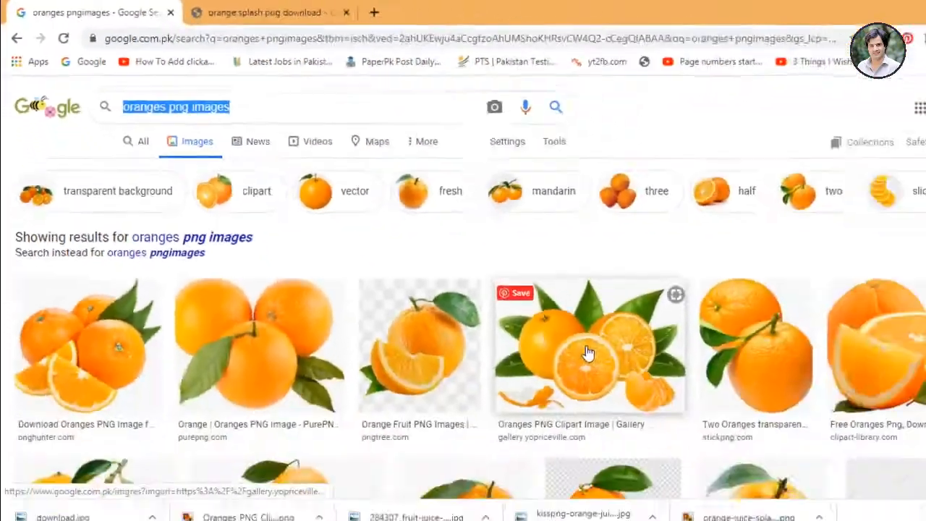
scroll(587, 352, "down", 2)
scroll(563, 332, "up", 3)
right_click(562, 319)
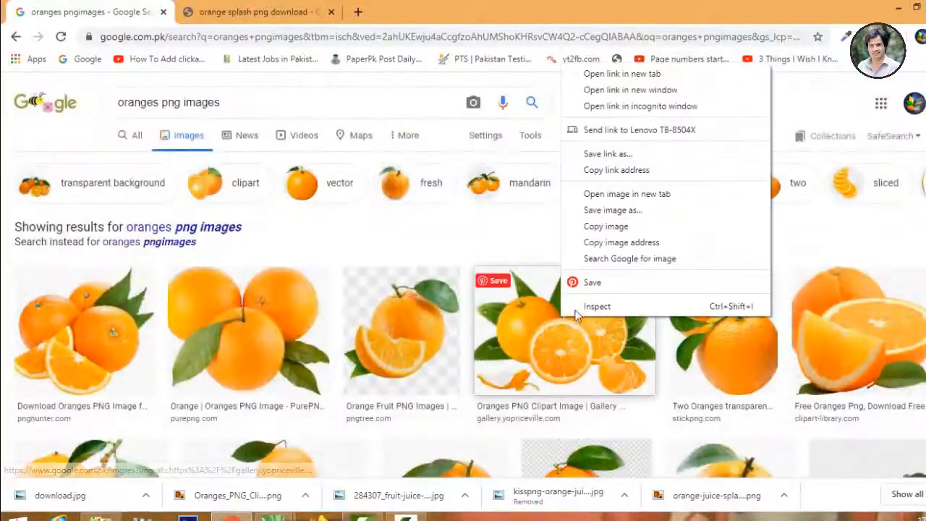
left_click(610, 209)
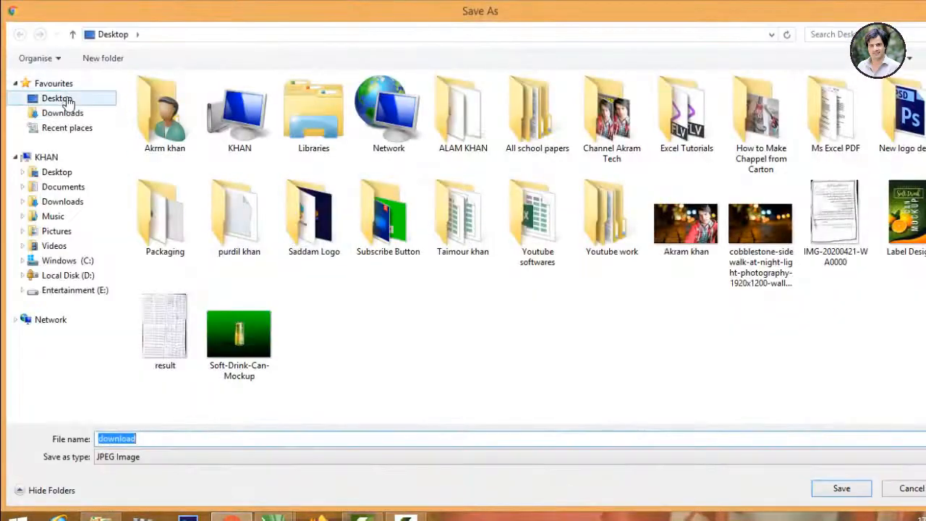
left_click(58, 99)
left_click(850, 491)
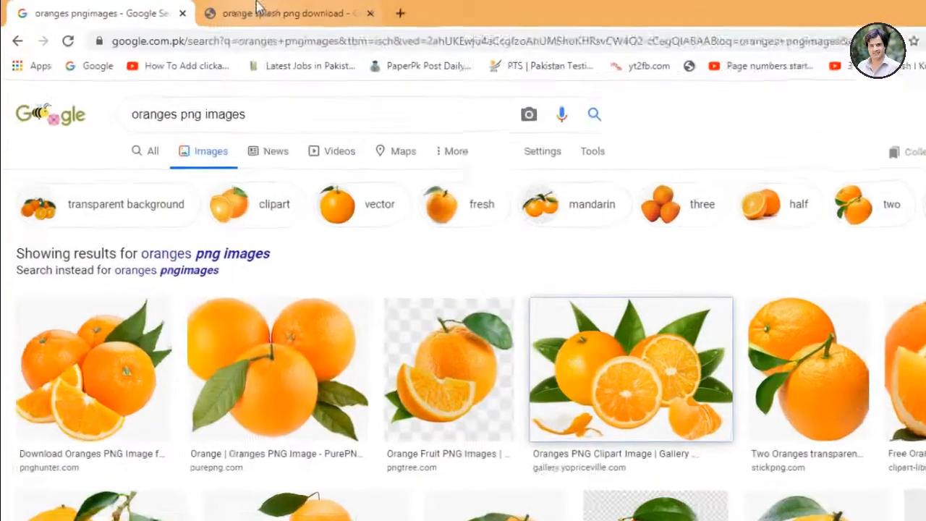
View the Orange Juice Splash image from NicePNG in the orange splash png download results
left_click(228, 22)
left_click(643, 507)
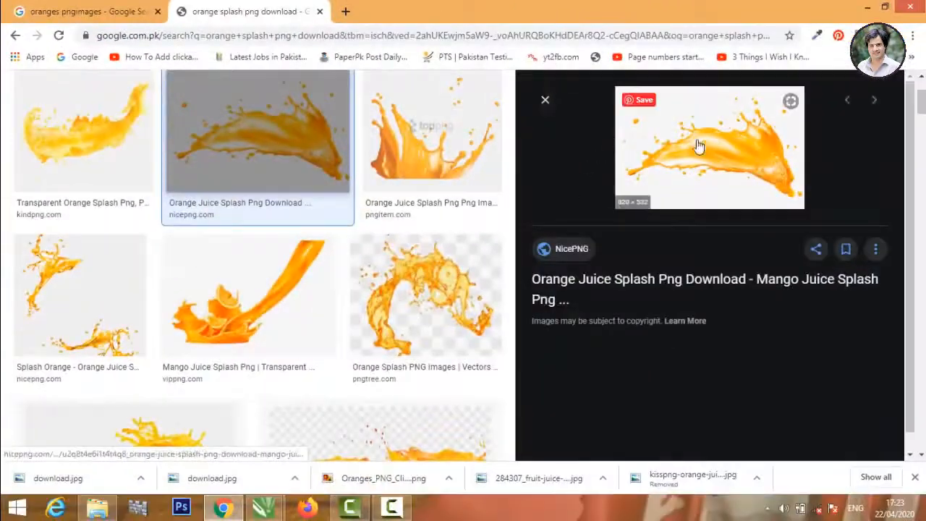
scroll(731, 147, "up", 2)
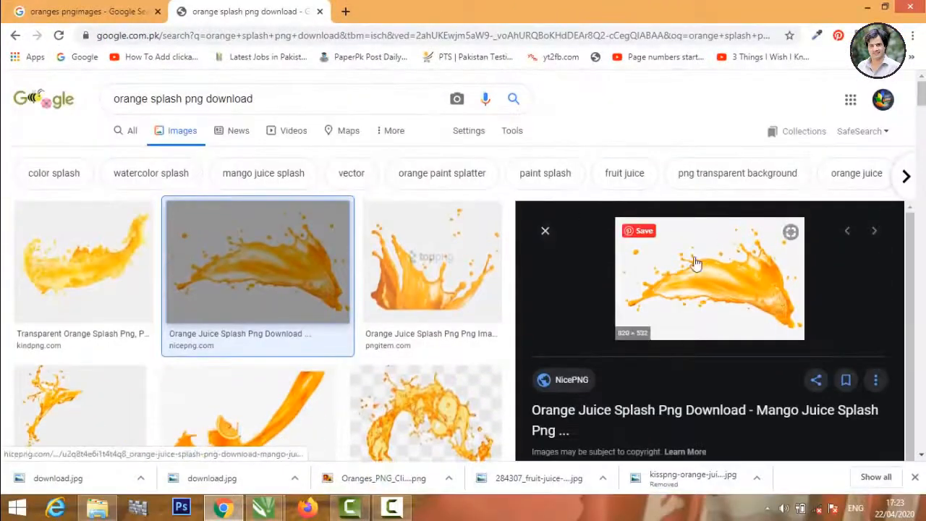
Import the four orange fruit, juice glass and splash PNG images from the desktop into the Untitled-1 document in CorelDRAW
left_click(868, 7)
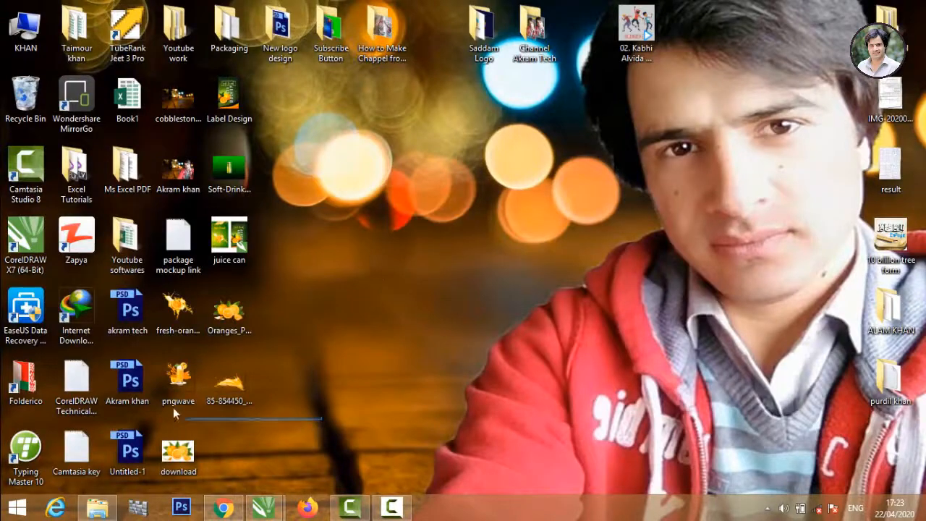
left_click_drag(173, 409, 508, 200)
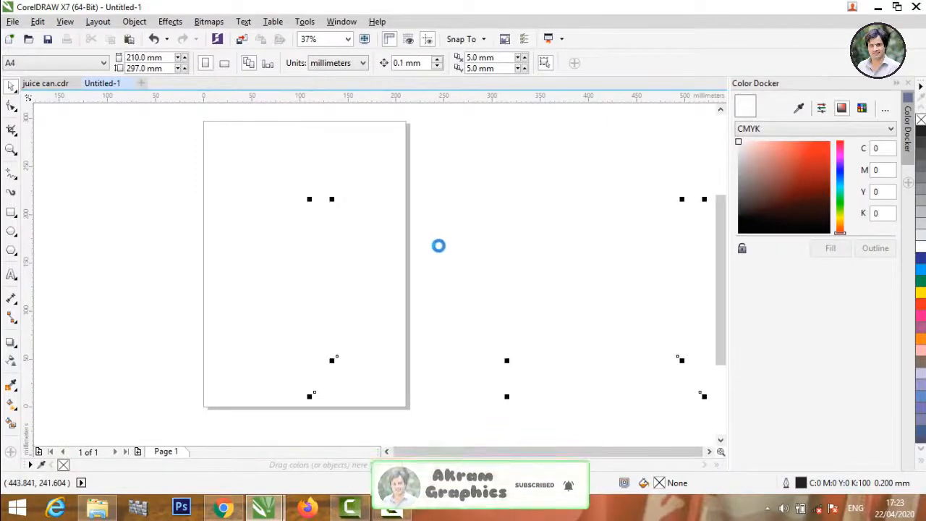
scroll(427, 247, "down", 3)
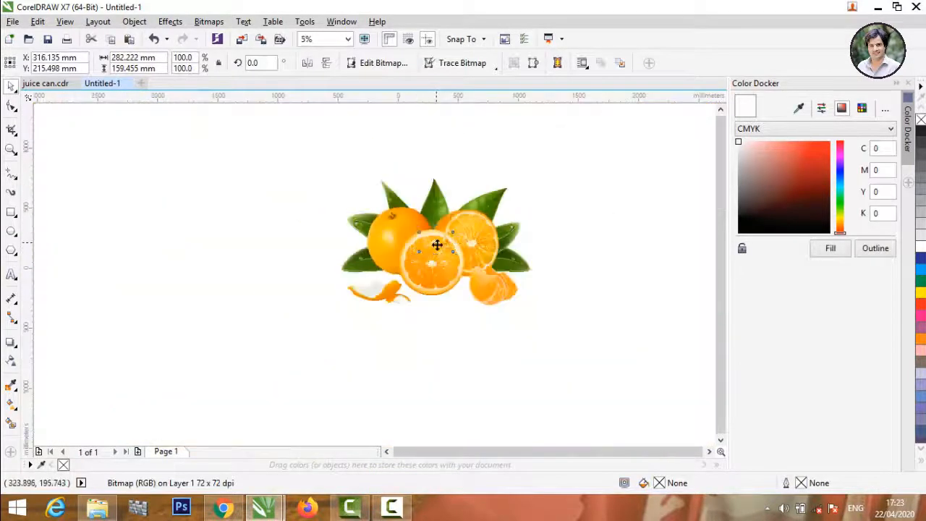
Spread the stacked orange fruit, juice glass and splash images apart so they no longer overlap
left_click_drag(438, 246, 469, 167)
left_click_drag(455, 221, 585, 222)
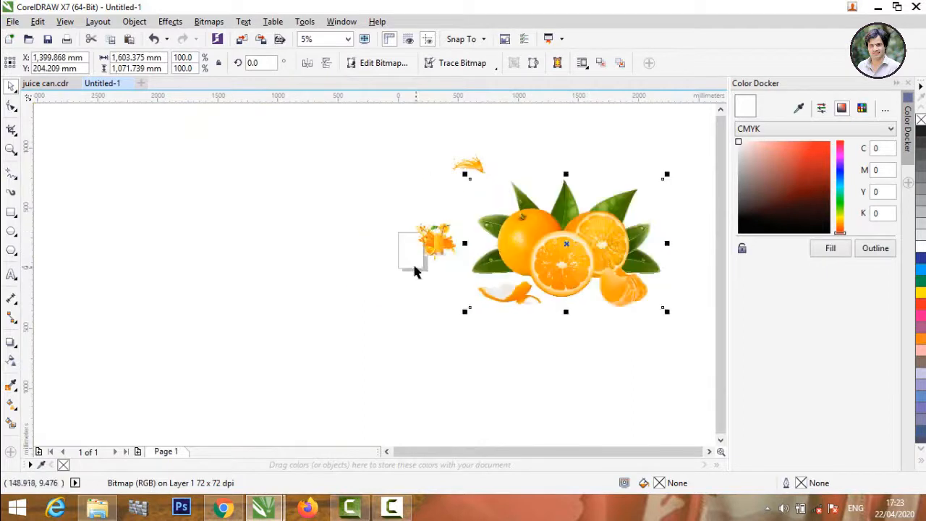
left_click_drag(434, 246, 433, 177)
left_click_drag(433, 248, 435, 274)
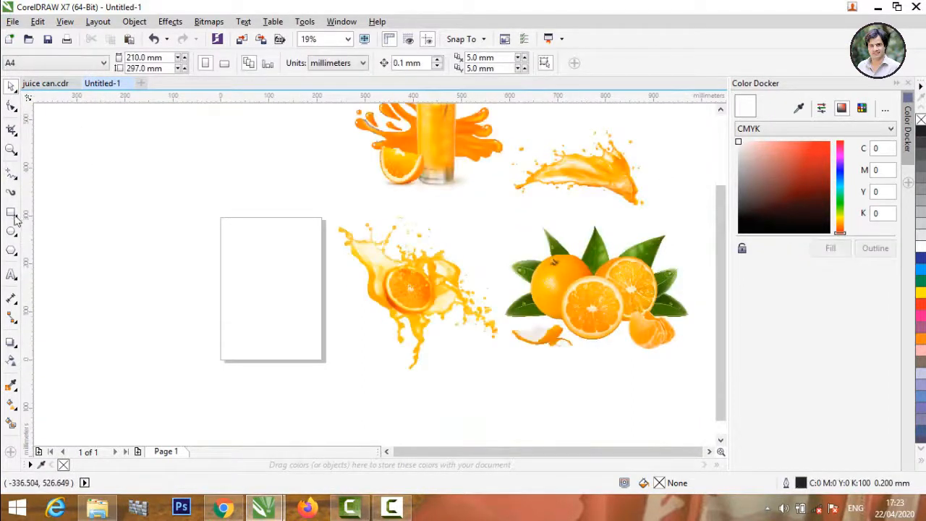
Draw a tall rectangle about 459 mm wide and 723 mm high beside the page, clear of the images
left_click(11, 212)
mouse_move(139, 152)
left_mouse_down()
mouse_move(300, 250)
mouse_move(279, 429)
mouse_move(287, 441)
mouse_move(290, 372)
mouse_move(306, 385)
mouse_move(283, 390)
left_mouse_up()
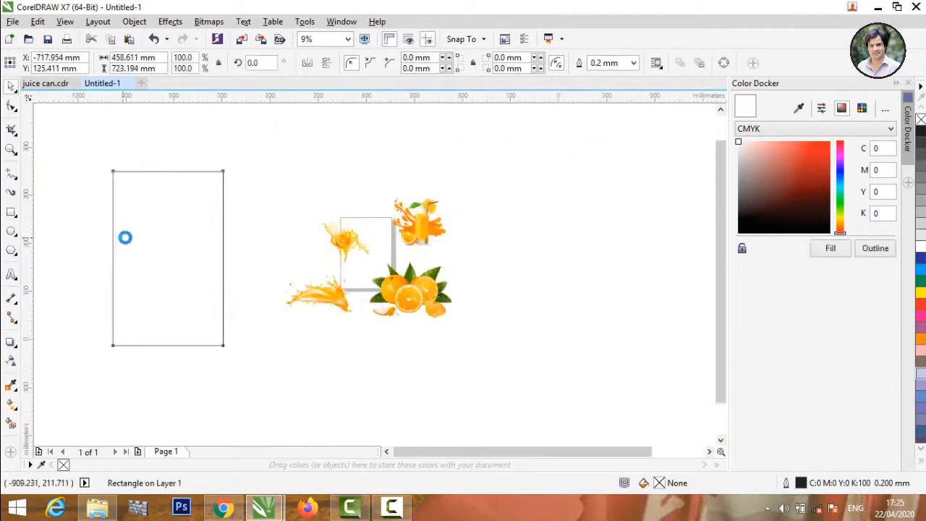
scroll(124, 238, "up", 2)
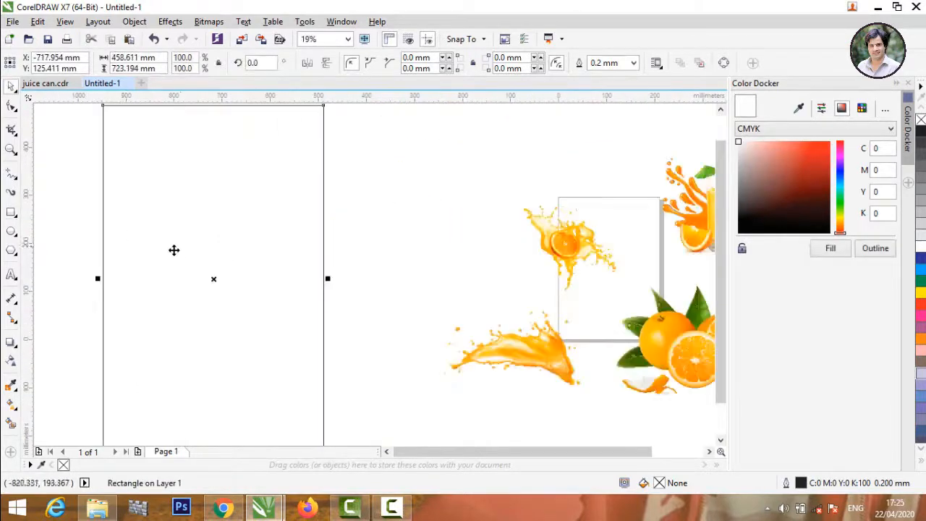
scroll(181, 253, "down", 2)
key("Escape")
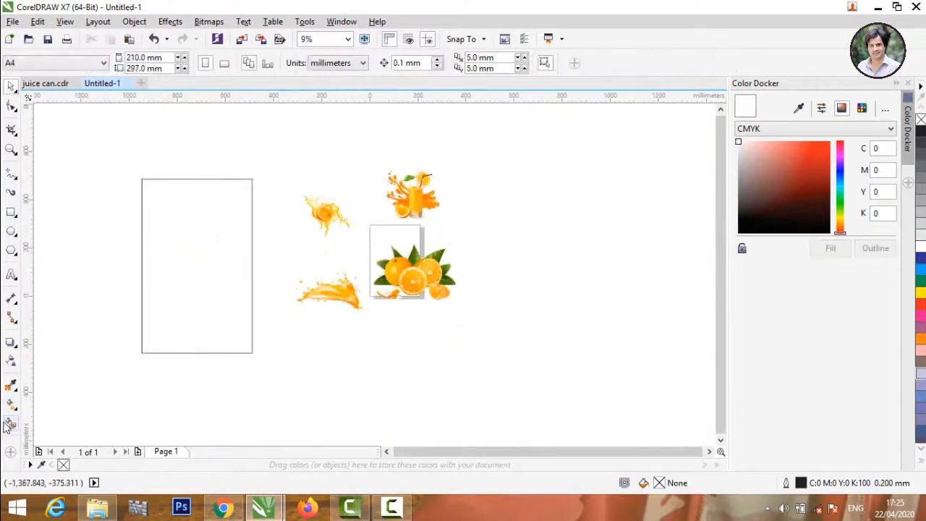
Fill the rectangle with the Smart Fill tool in blue-grey C40 M20 Y0 K40, keeping the 0.2 mm outline
left_click(13, 425)
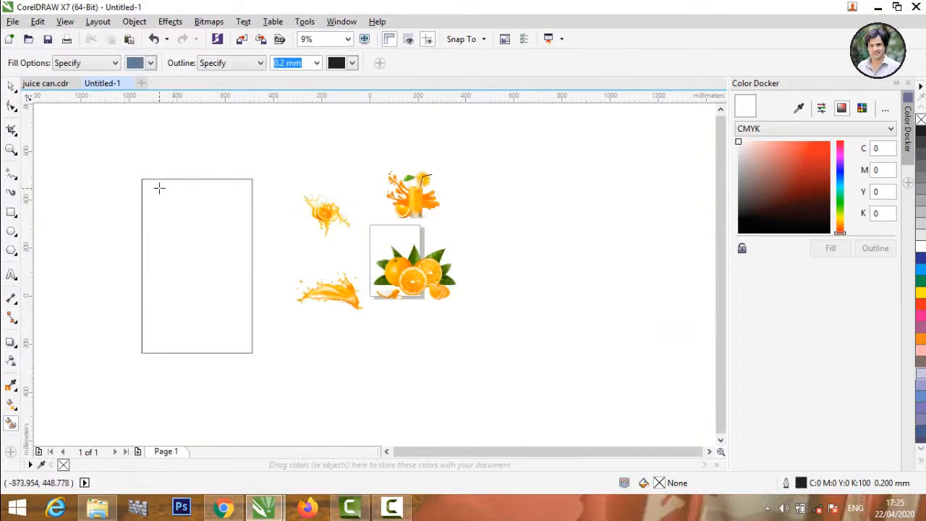
left_click(178, 253)
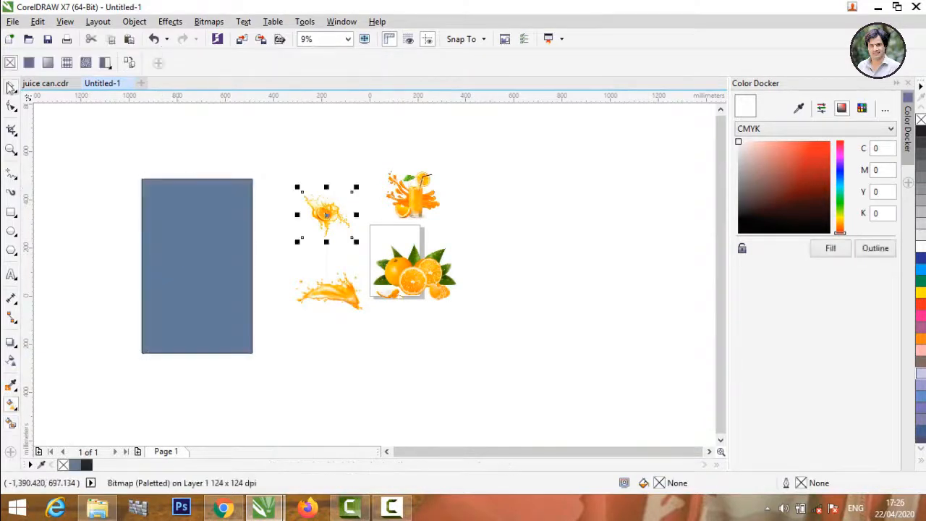
key("space")
Apply a diagonal linear fountain fill to the rectangle and set its upper-right end colour to green C100 M0 Y100 K0
left_click(166, 238)
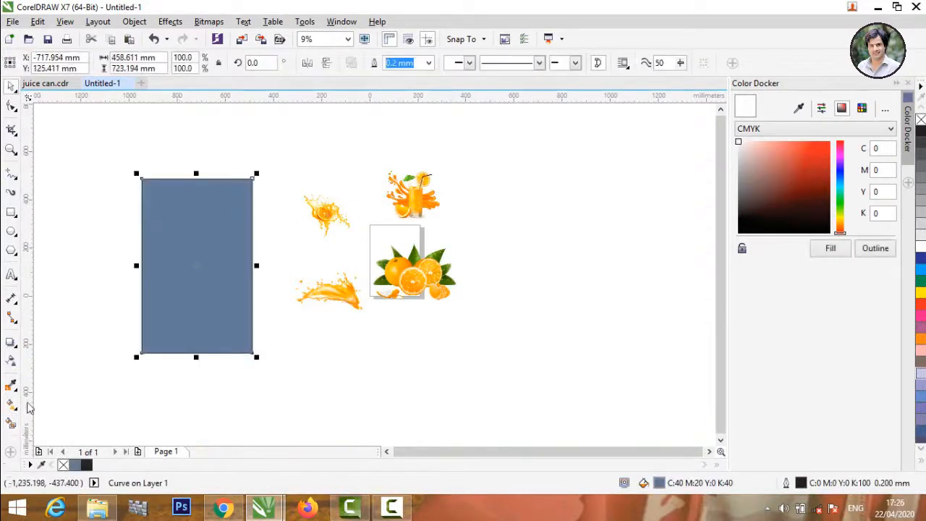
left_click(11, 406)
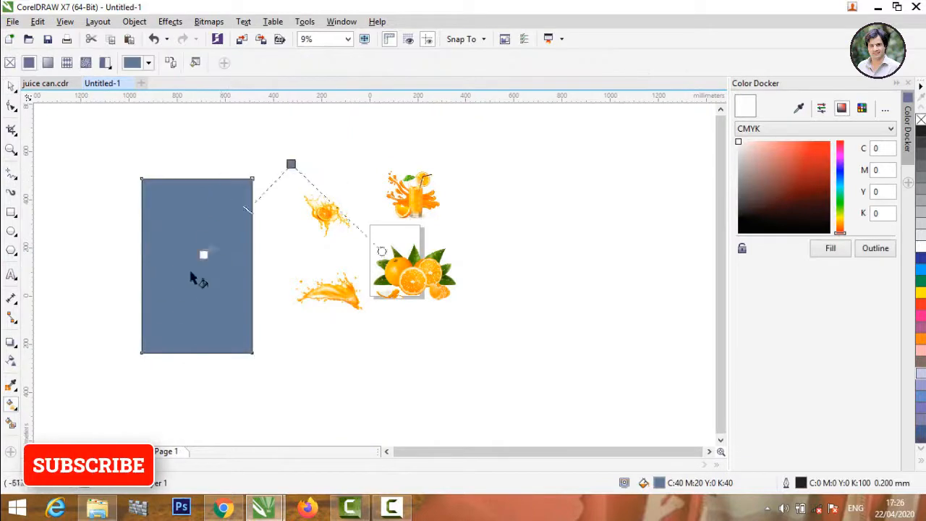
left_click_drag(134, 325, 228, 230)
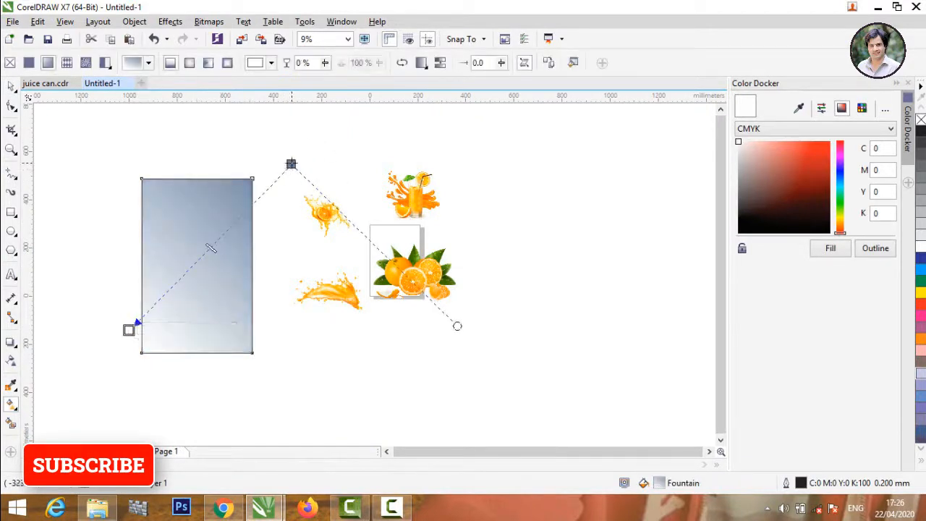
left_click(291, 165)
left_click(322, 164)
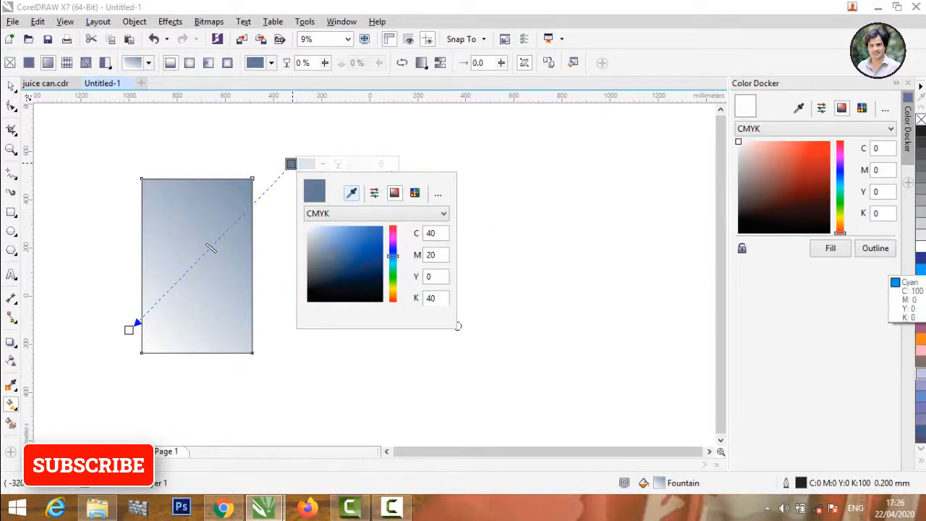
left_click(921, 284)
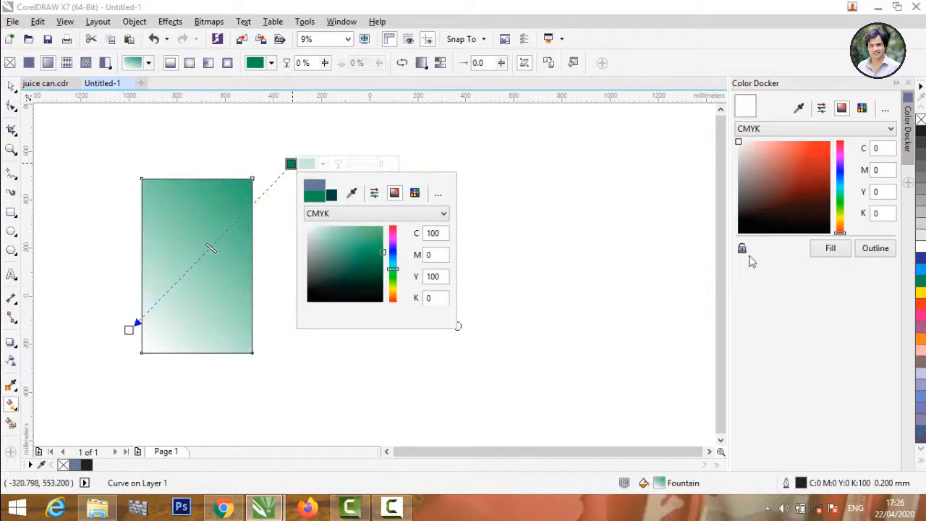
left_click(210, 267)
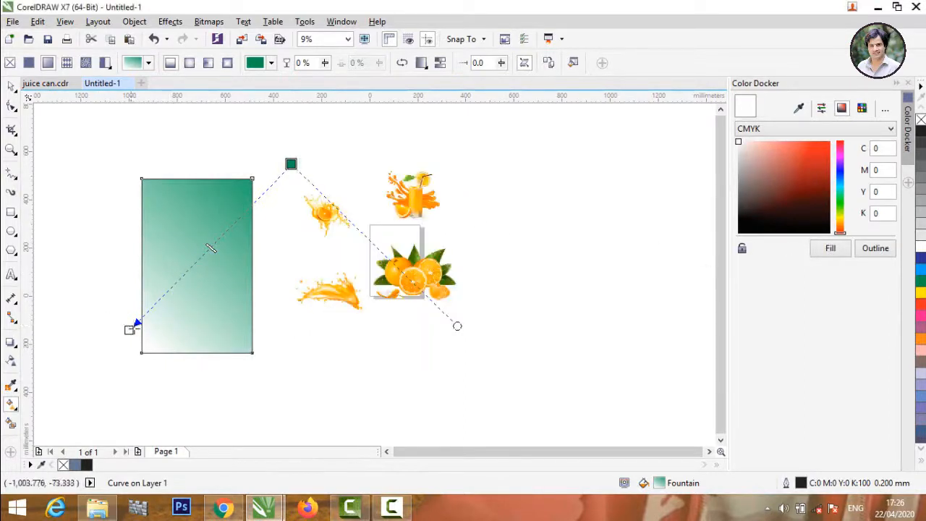
Set the fountain fill's lower-left end colour to yellow C0 M0 Y100 K0 and move that end further up the rectangle's left edge
left_click(129, 330)
left_click(160, 331)
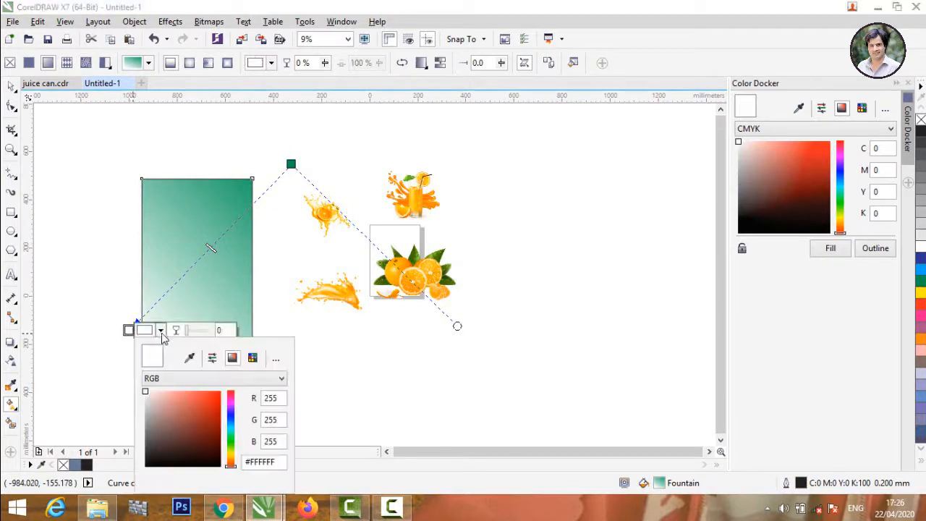
left_click(190, 358)
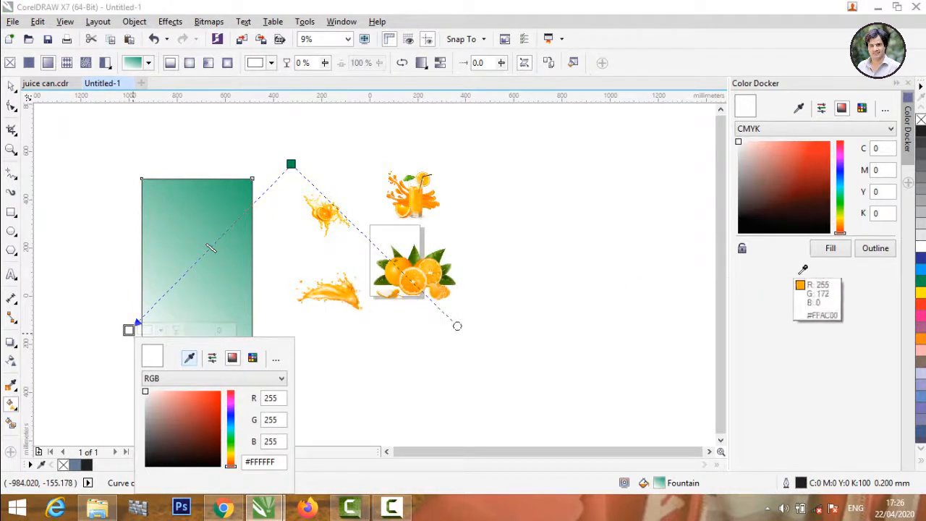
left_click(920, 293)
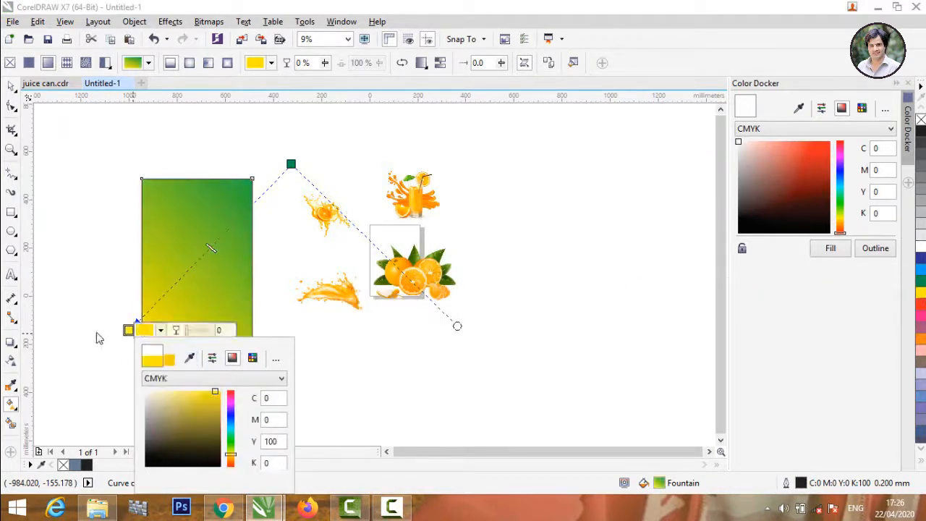
left_click(131, 333)
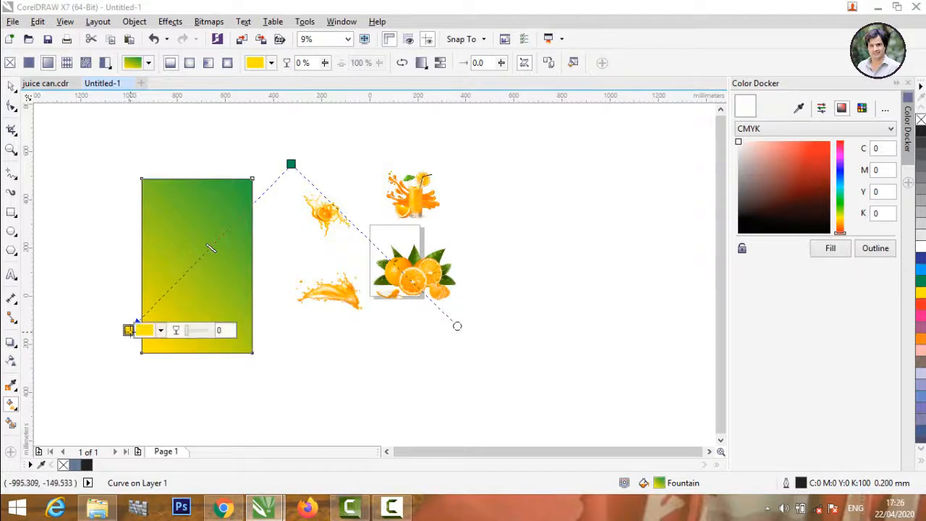
left_click_drag(130, 331, 136, 276)
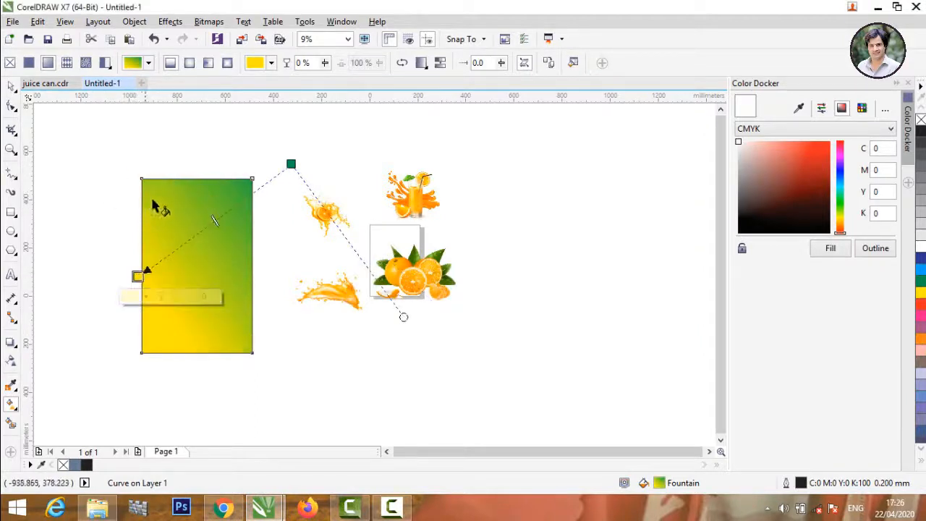
Make the fountain fill elliptical, with its yellow centre near the rectangle's left edge below mid-height and dark green at the outer end
left_click(191, 63)
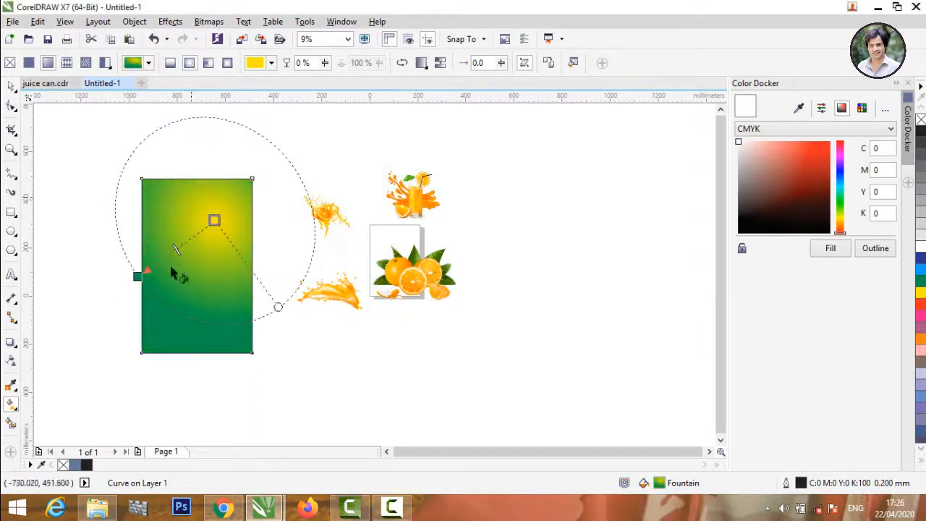
left_click_drag(137, 274, 287, 138)
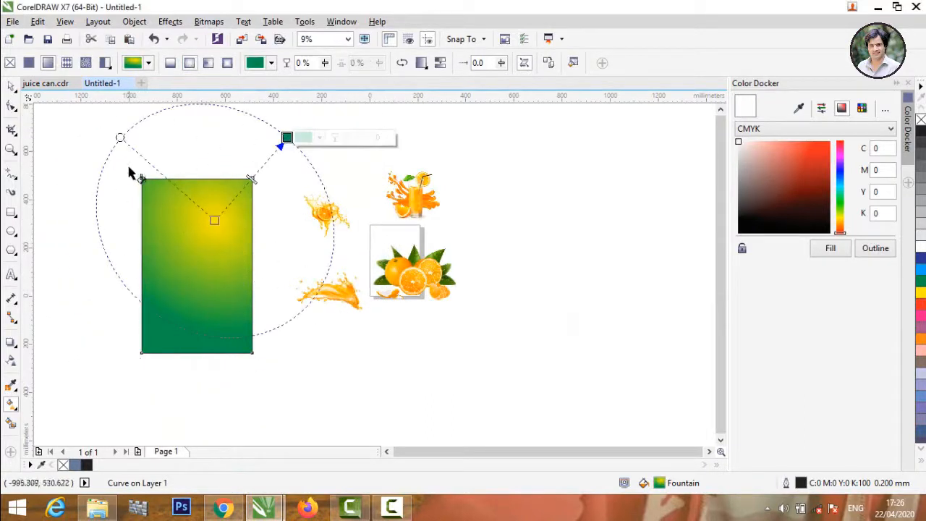
left_click_drag(121, 136, 142, 146)
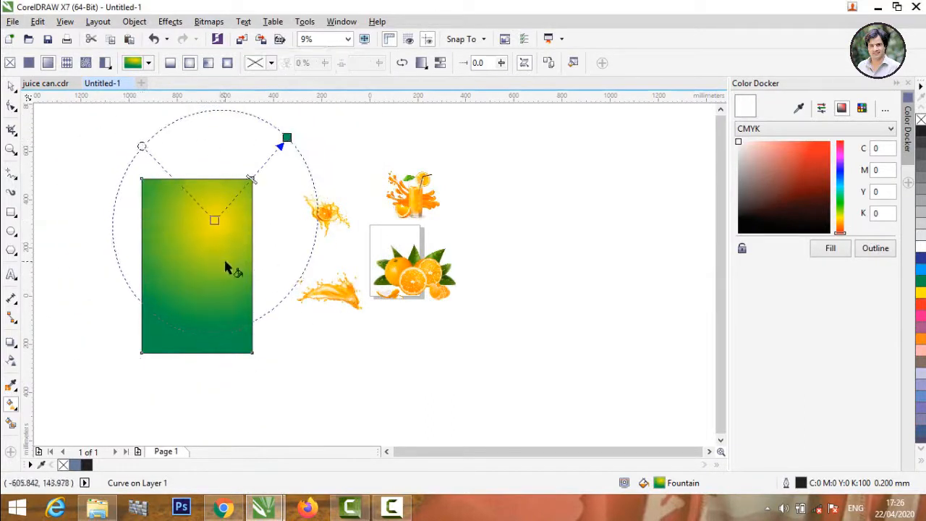
left_click_drag(215, 221, 171, 286)
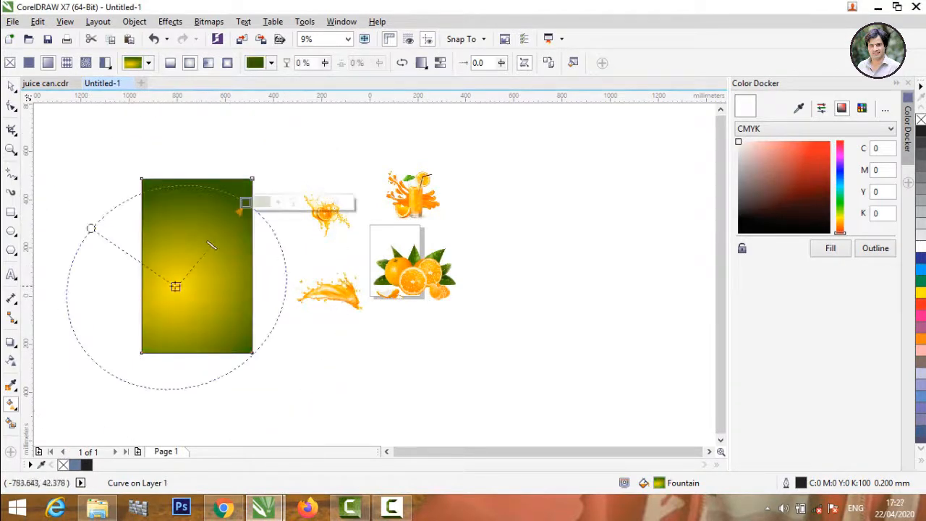
left_click_drag(175, 287, 161, 283)
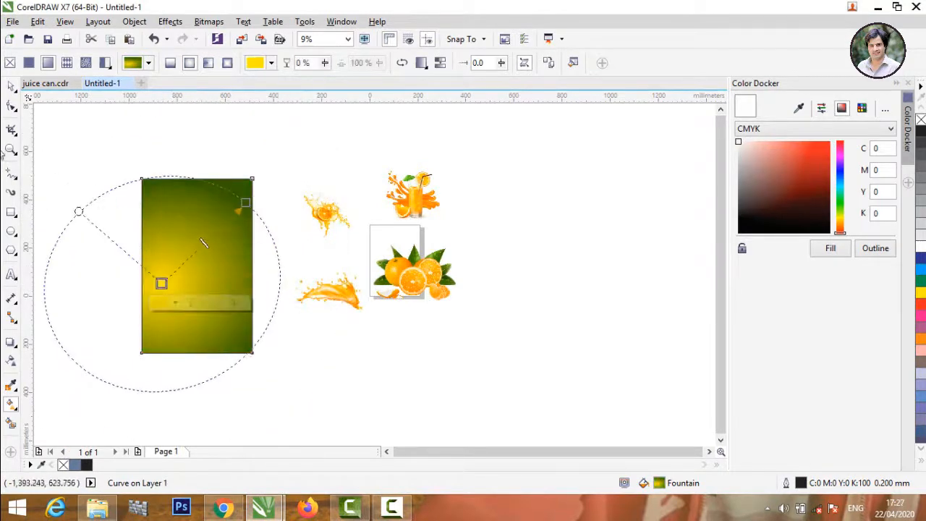
left_click(11, 86)
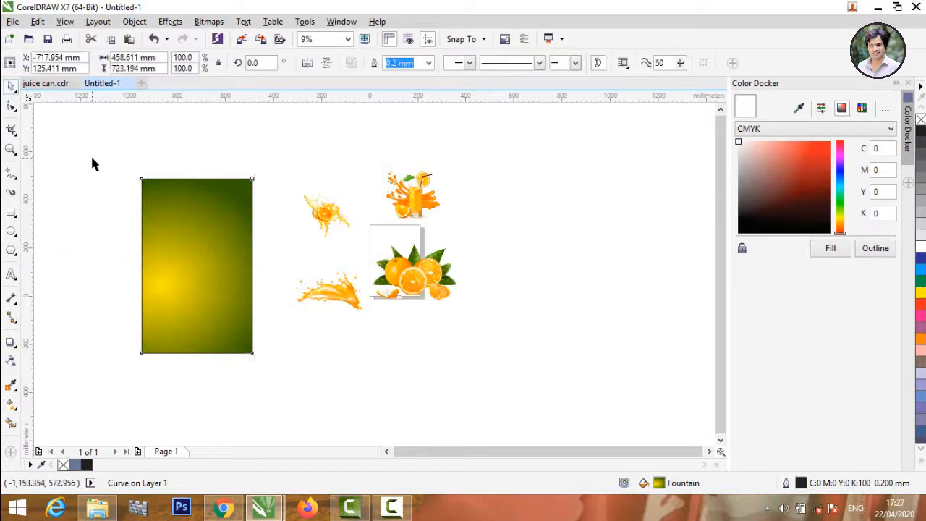
left_click(90, 156)
Move the image of oranges with leaves off the page to just below it
scroll(352, 203, "down", 1)
scroll(298, 233, "up", 1)
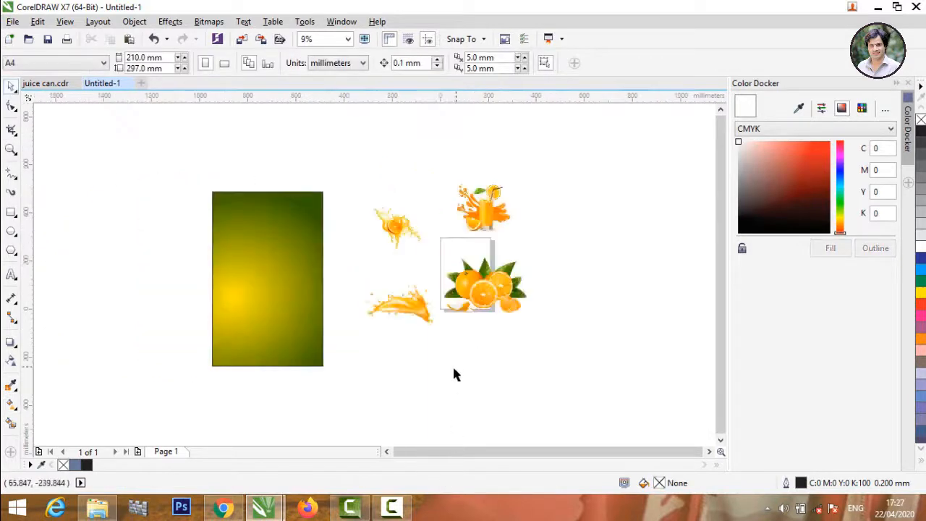
left_click_drag(487, 304, 483, 367)
left_click(68, 231)
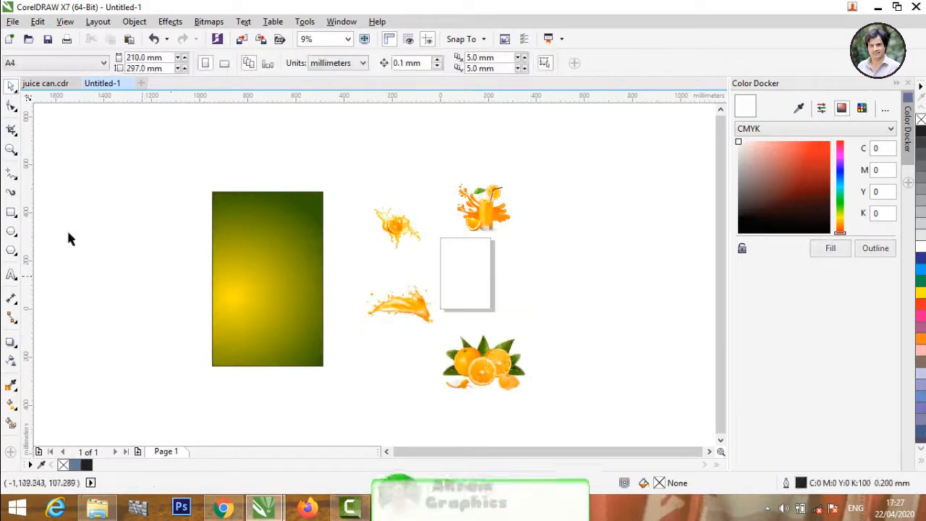
Add the text "Soft Drink" at about 392 pt beside the gradient rectangle and set its font to Brush Script Std
left_click(10, 277)
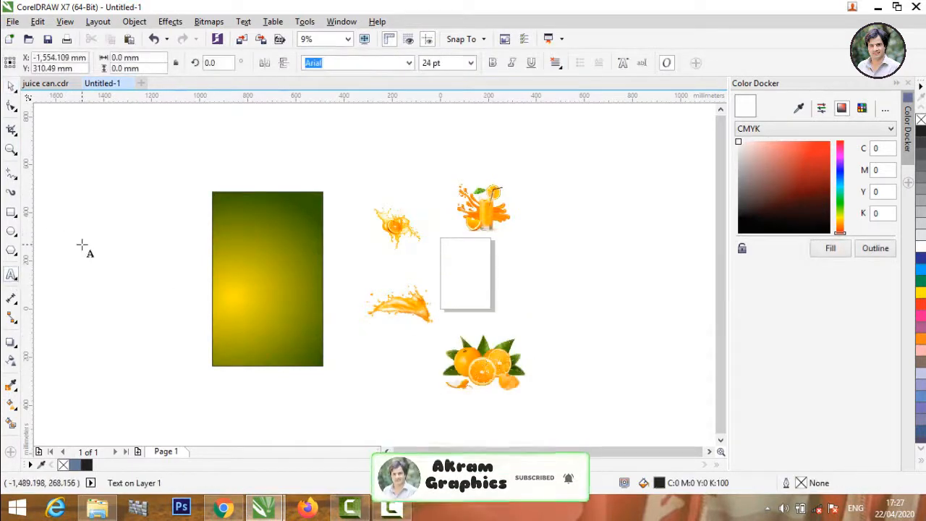
left_click(82, 245)
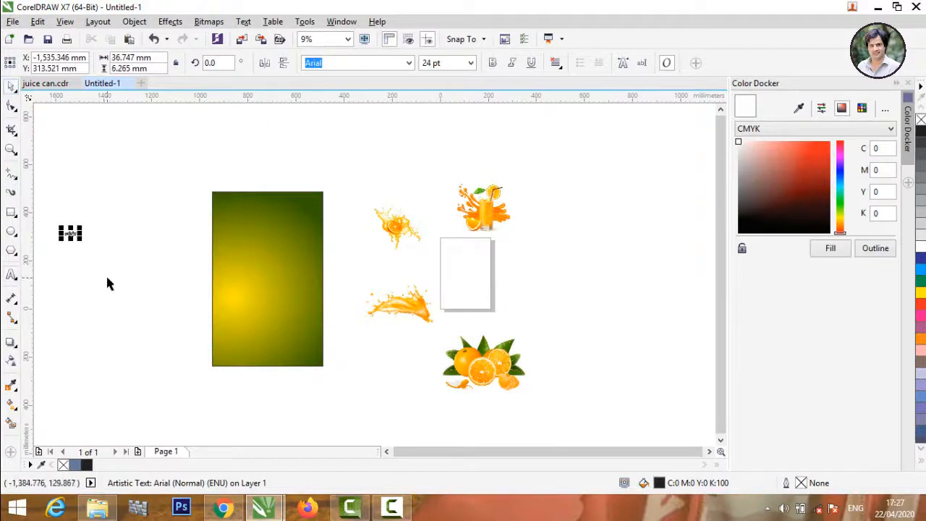
left_click_drag(80, 248, 54, 245)
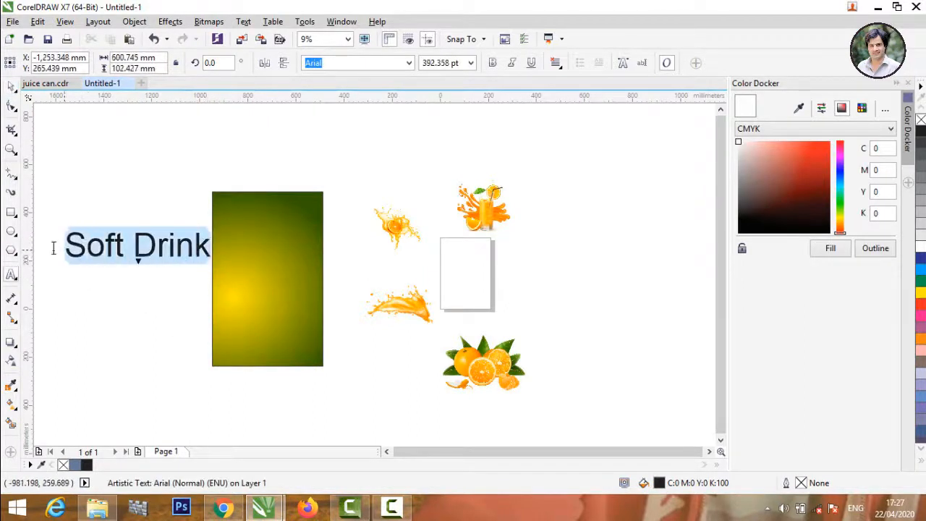
left_click(410, 63)
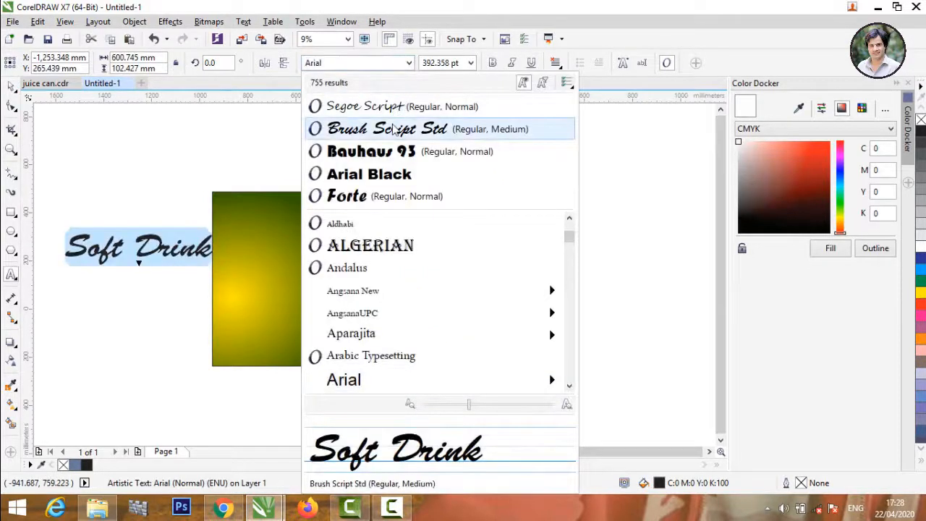
left_click(394, 129)
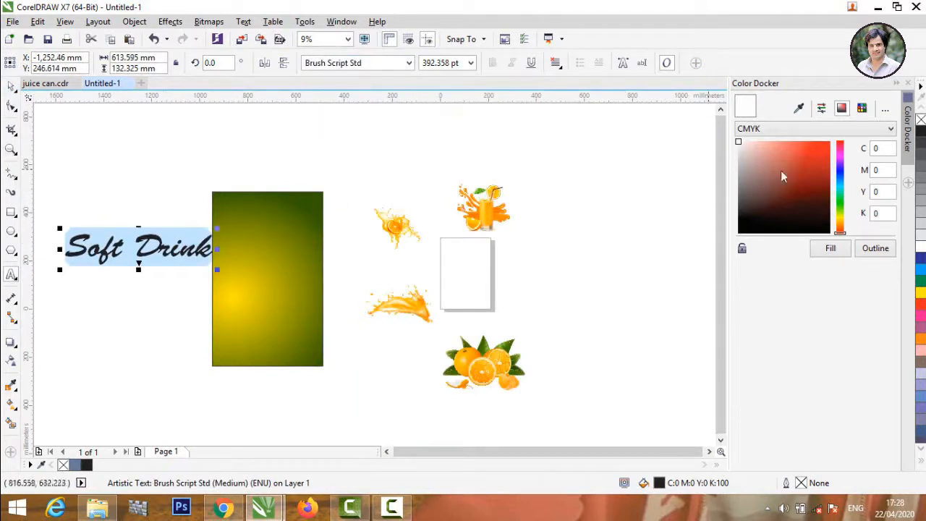
Sample orange from the juice glass image, adjust it to R255 G128 B0 and fill the Soft Drink text with it
left_click(800, 108)
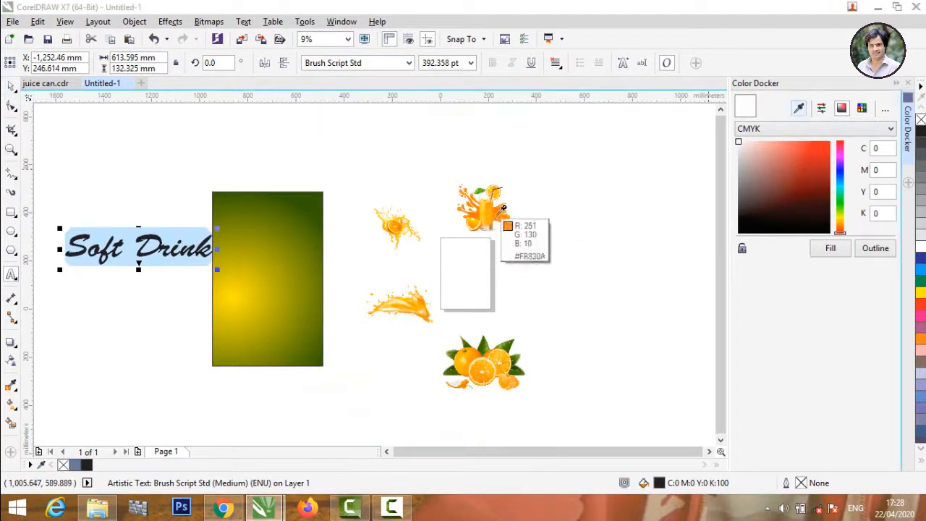
left_click(502, 210)
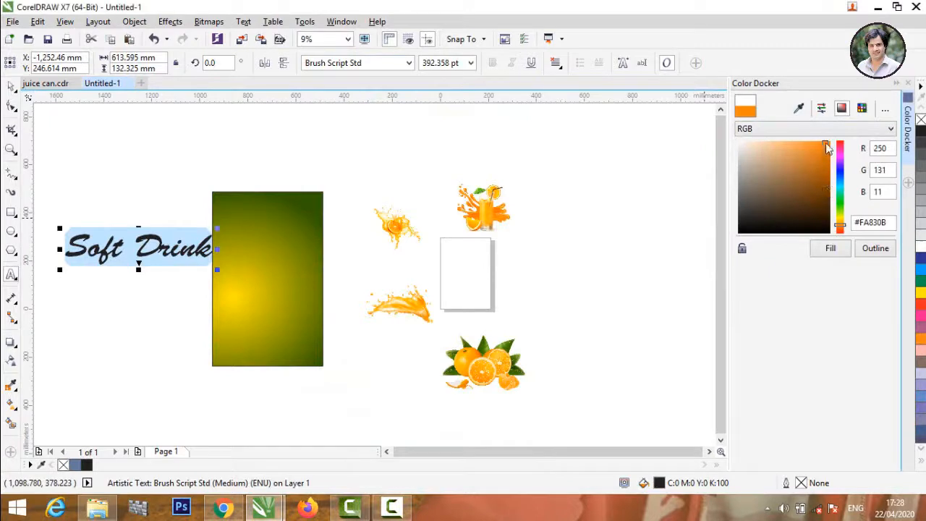
left_click(833, 249)
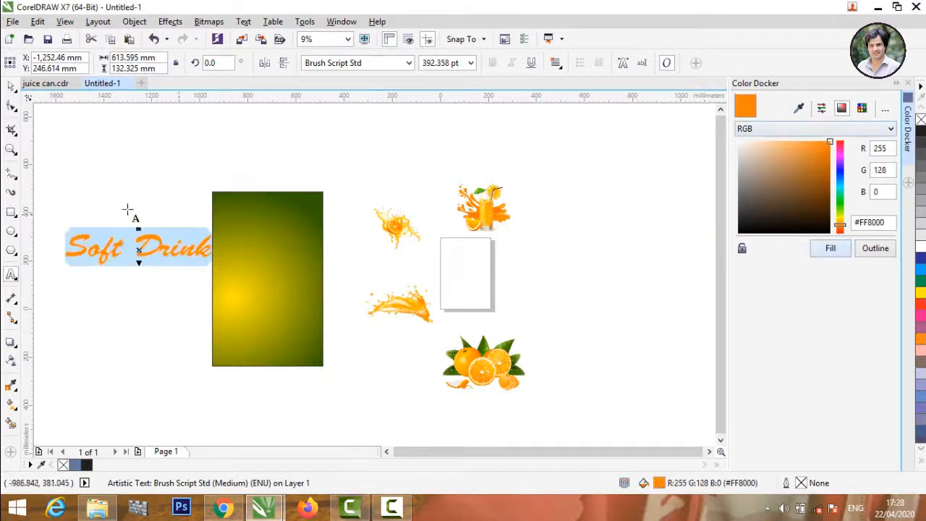
left_click(11, 87)
left_click(49, 149)
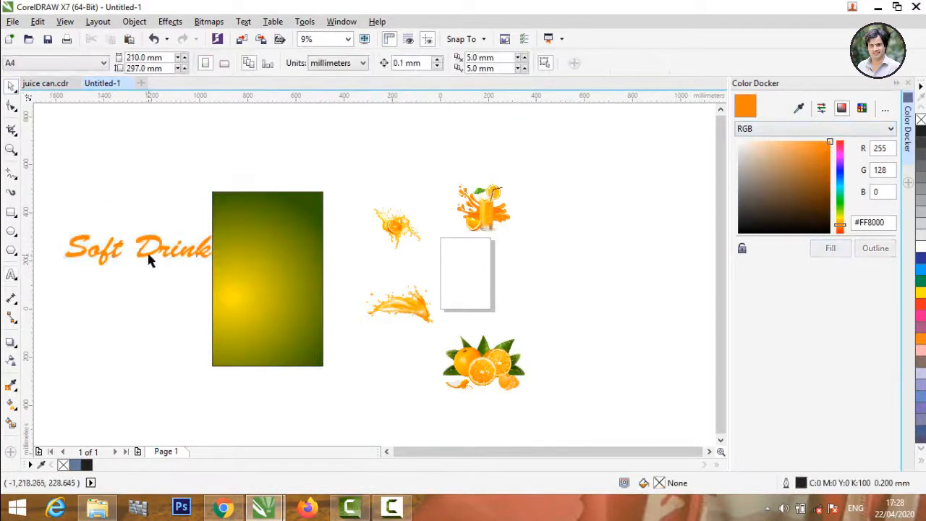
Duplicate the Soft Drink text with a slight sideways offset and fill the copy with yellow C0 M0 Y100 K0
left_click(147, 243)
scroll(152, 241, "up", 3)
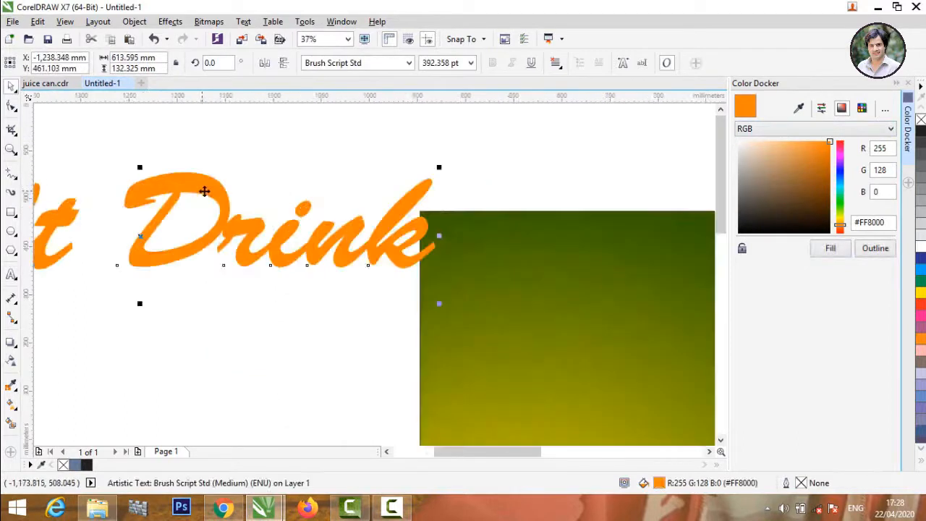
left_click_drag(245, 189, 352, 219)
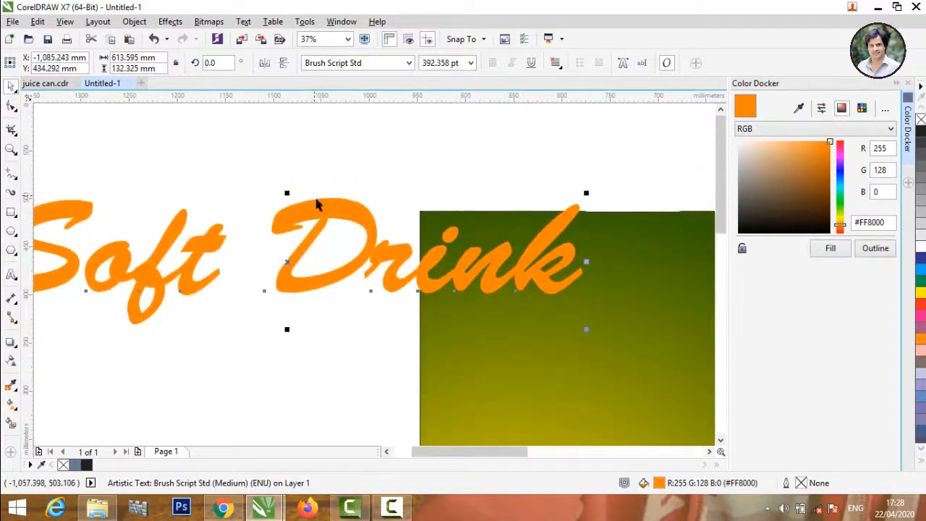
left_click_drag(326, 209, 334, 212)
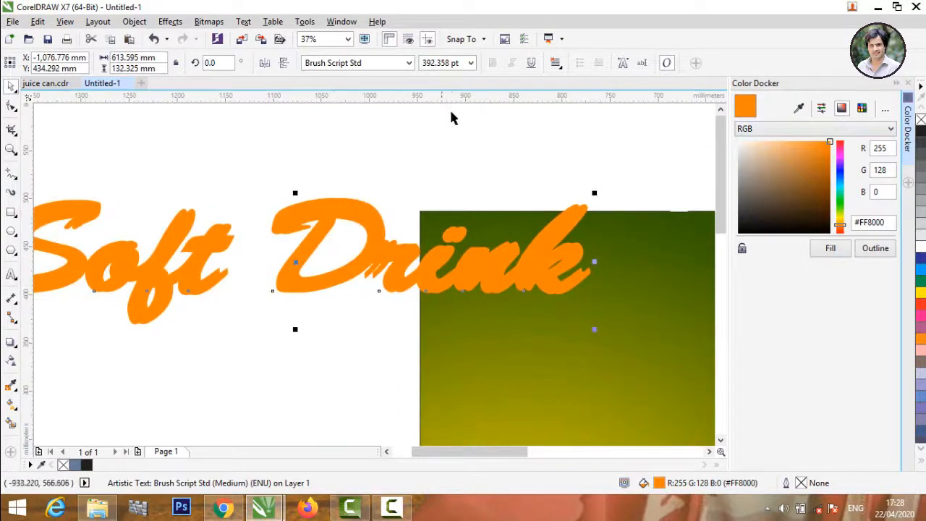
left_click(801, 108)
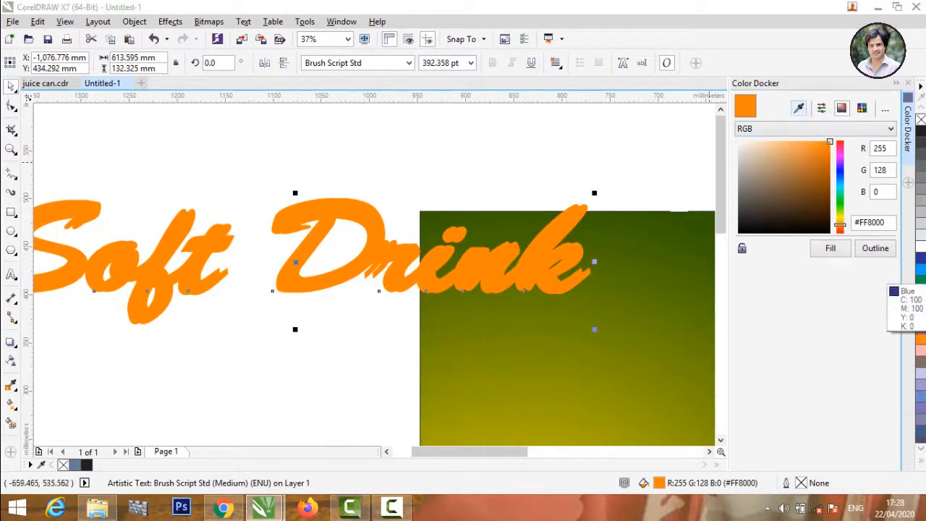
left_click(921, 292)
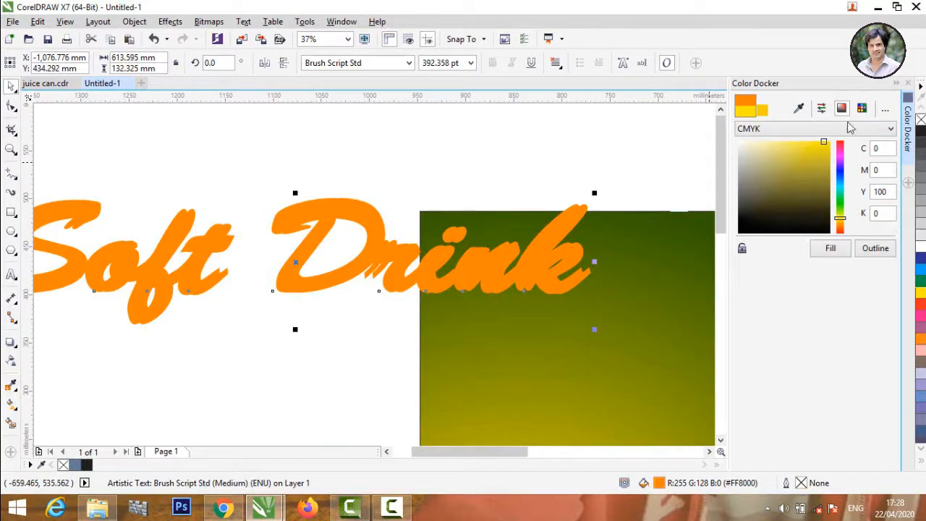
left_click(831, 249)
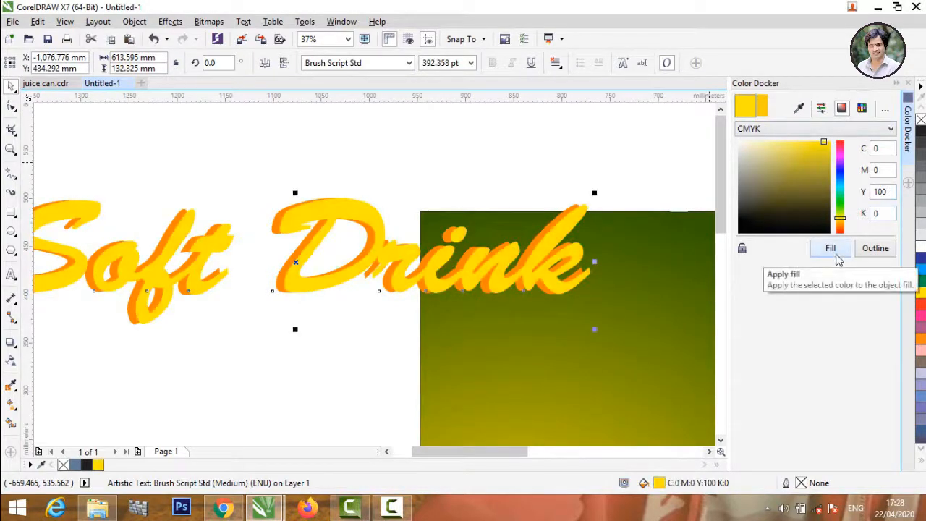
Nudge the yellow Soft Drink copy closer to the orange text to leave only a narrow orange edge
scroll(339, 392, "up", 1)
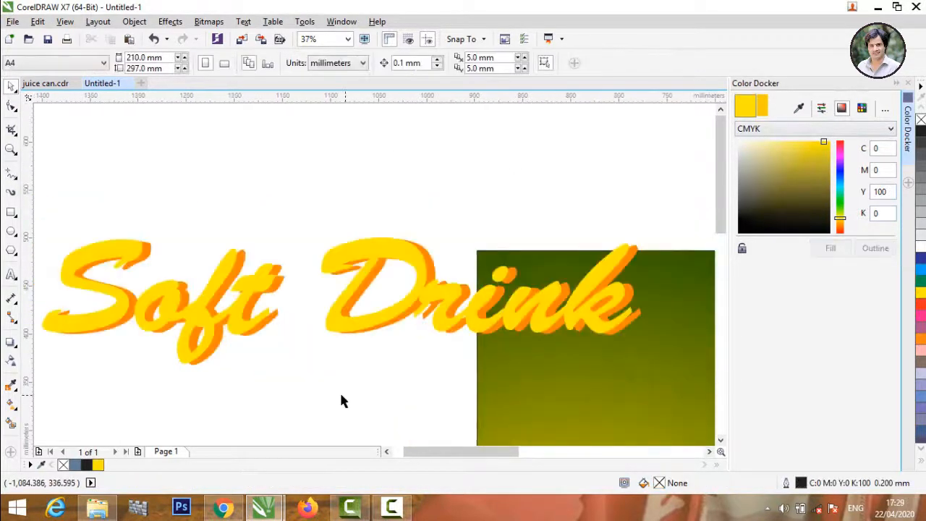
scroll(300, 366, "down", 1)
scroll(260, 375, "up", 1)
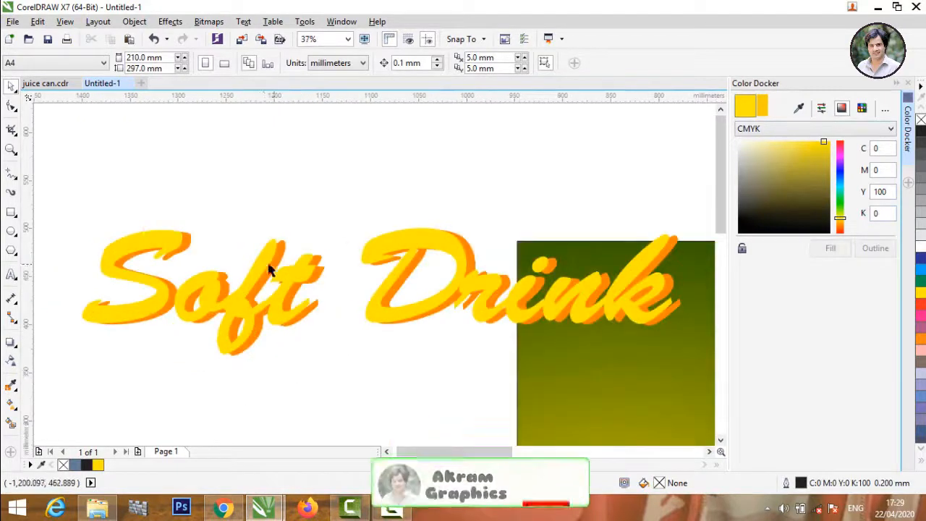
scroll(275, 262, "up", 3)
left_click(288, 247)
left_click_drag(288, 247, 296, 253)
left_click(213, 234)
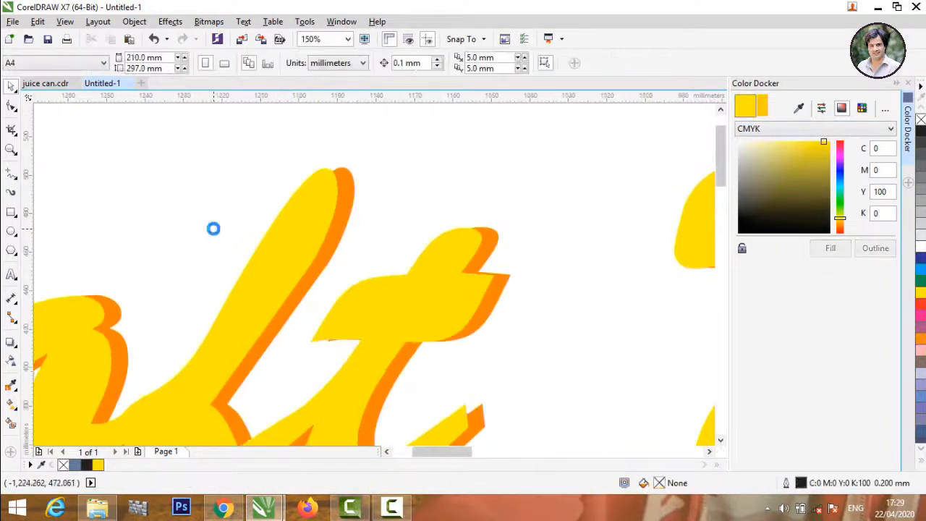
Scale both Soft Drink texts together to about 404 mm wide and place them in the upper part of the gradient rectangle
scroll(215, 228, "down", 5)
left_click_drag(351, 283, 352, 285)
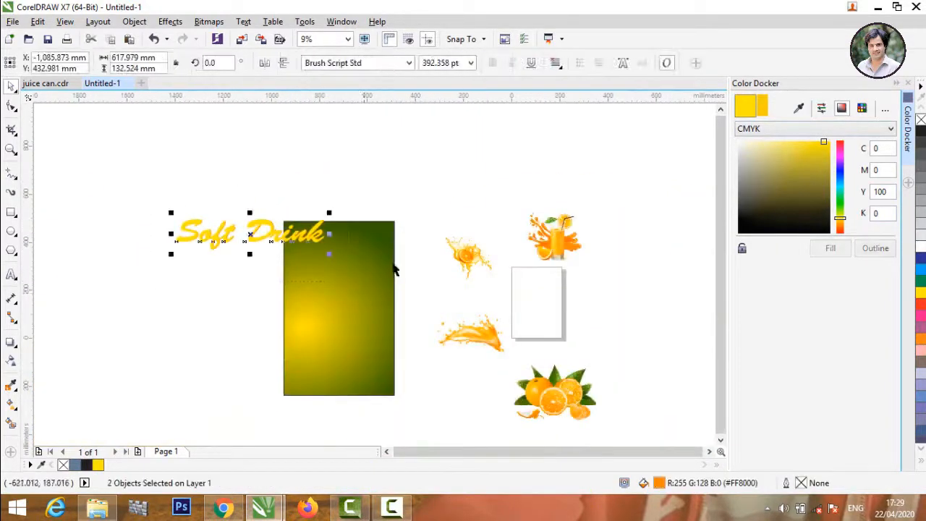
left_click(264, 257)
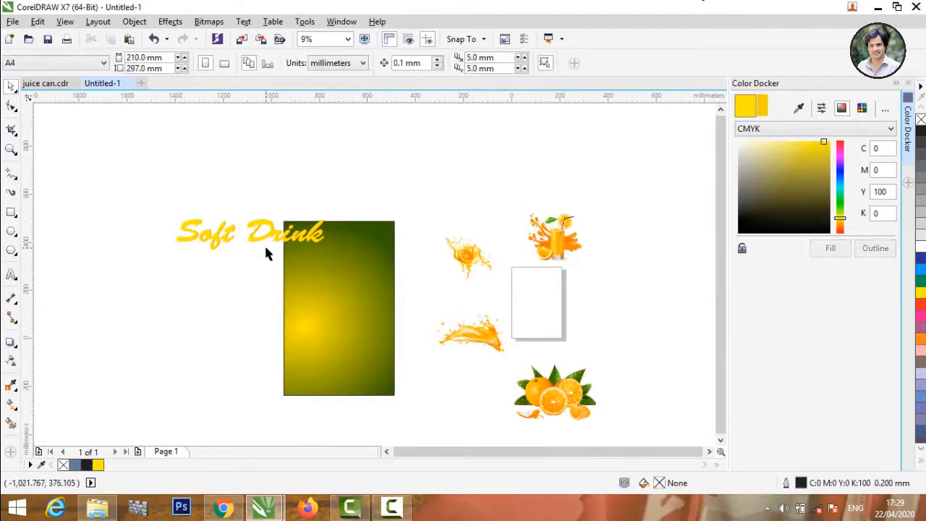
left_click_drag(145, 181, 503, 255)
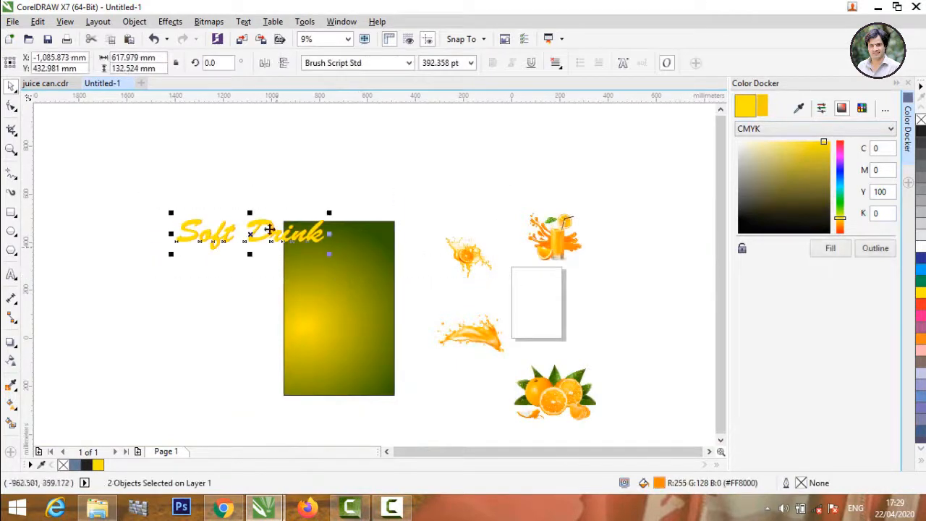
left_click_drag(331, 253, 278, 242)
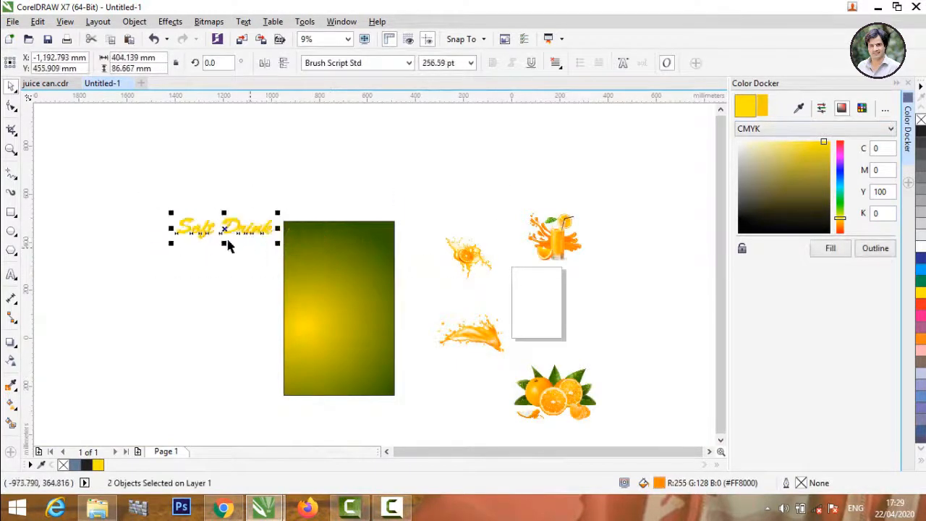
left_click_drag(224, 228, 335, 268)
left_click(185, 269)
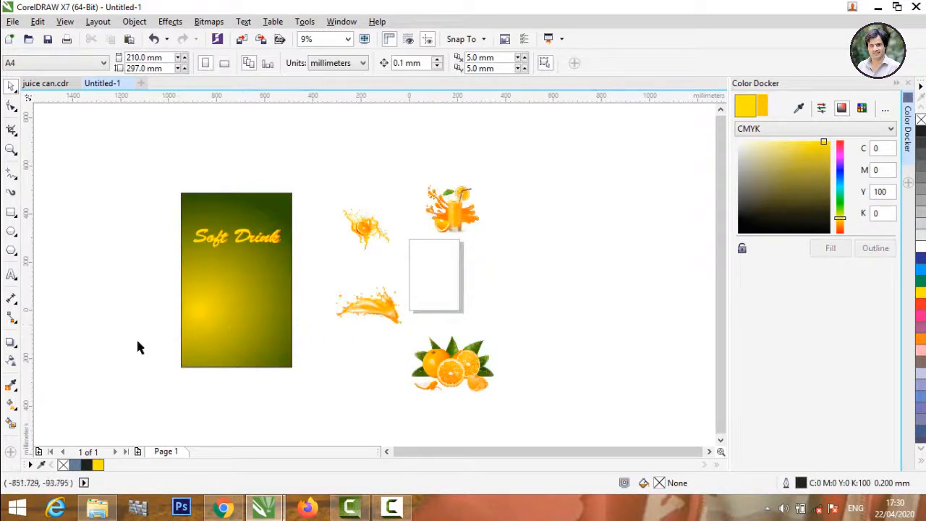
scroll(140, 348, "up", 1)
scroll(243, 345, "down", 1)
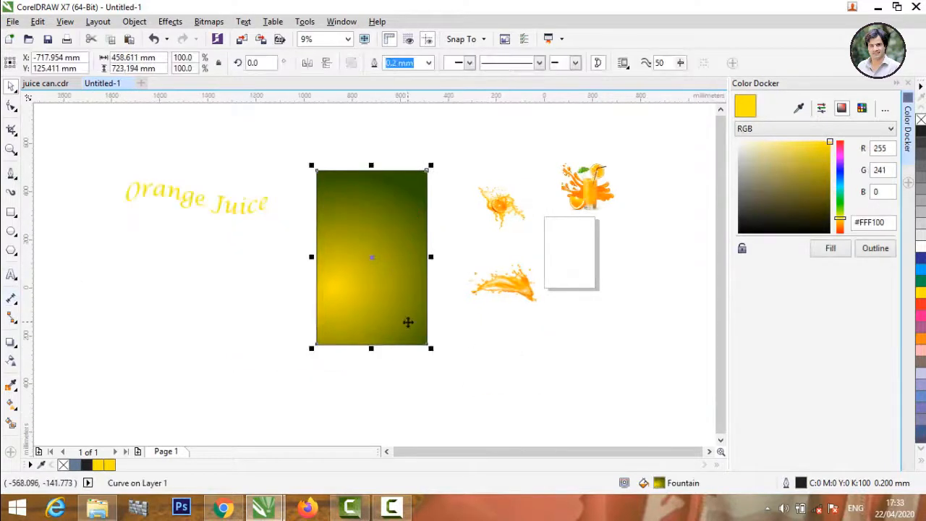
Restore the Soft Drink text and the oranges image, and move the image to the rectangle's lower-right corner
left_click(510, 349)
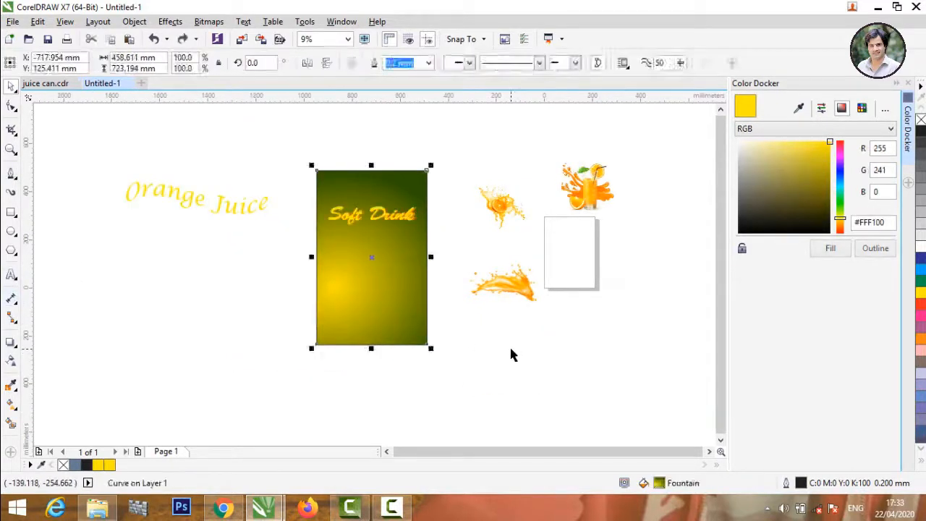
key("ctrl+v")
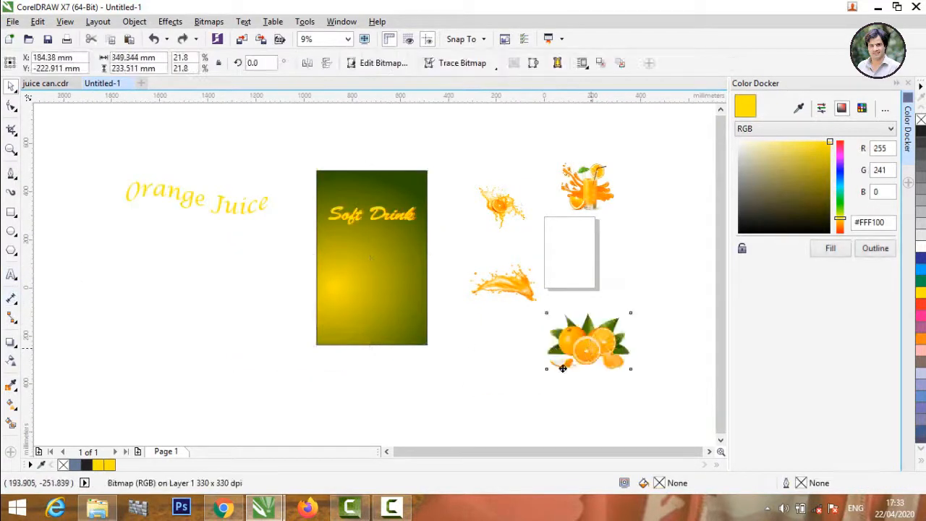
left_click_drag(592, 348, 425, 360)
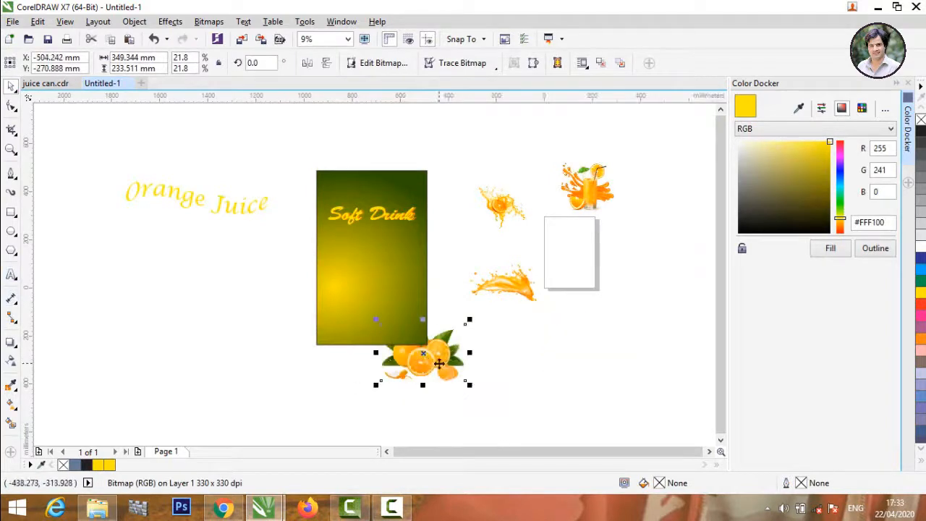
Bring the oranges image to the front of the page and align it with the rectangle's lower-left corner
right_click(439, 363)
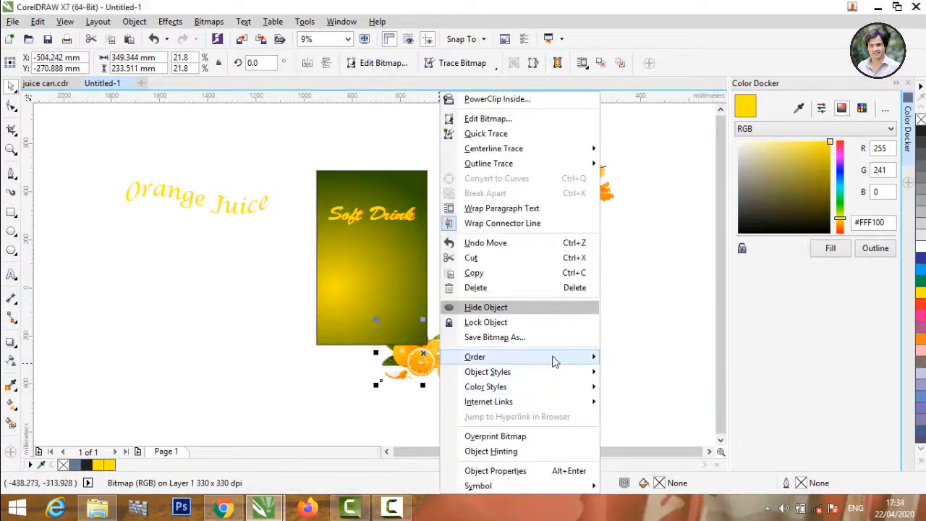
mouse_move(553, 360)
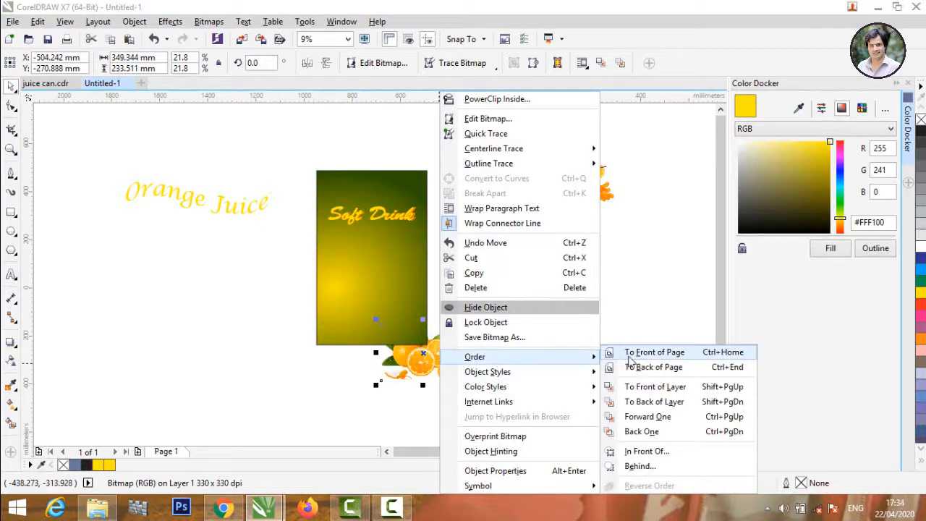
left_click(639, 357)
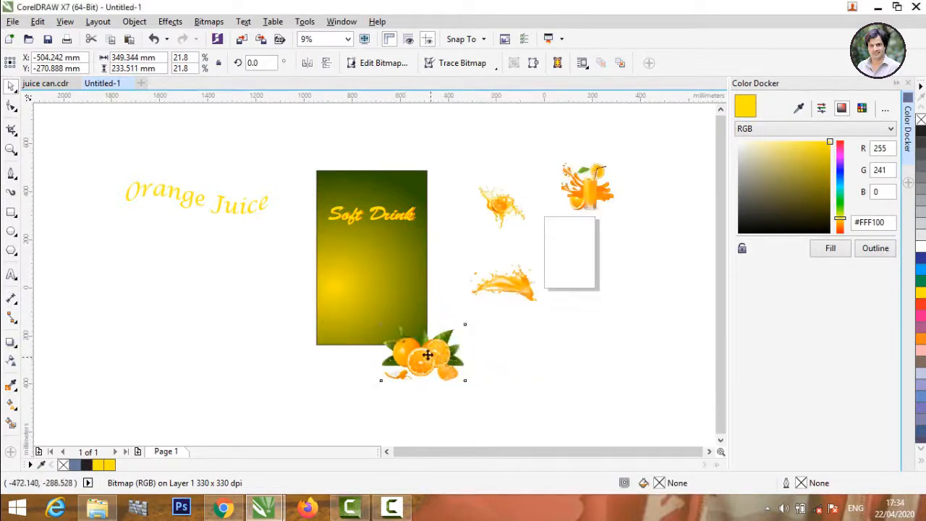
left_click_drag(428, 354, 383, 290)
scroll(363, 331, "up", 5)
left_click_drag(386, 292, 455, 301)
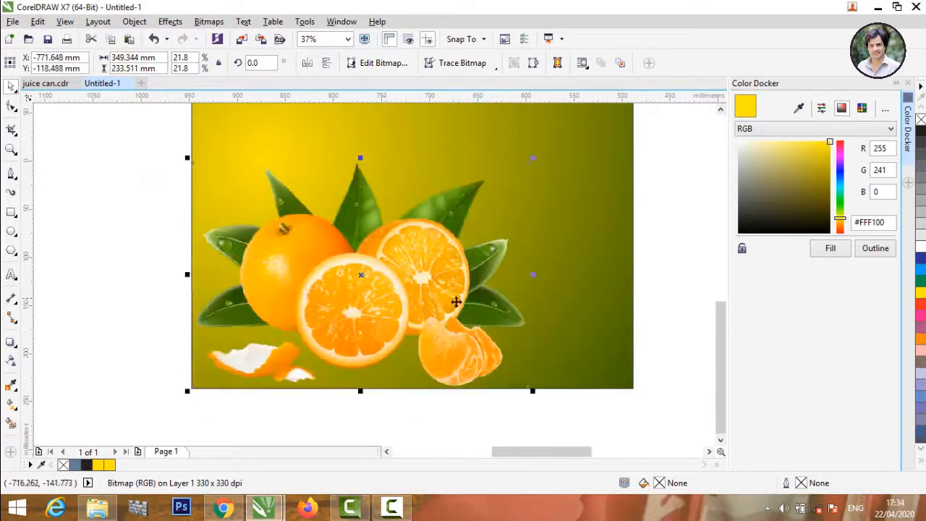
Enlarge the oranges image to about 239 mm high and stretch it to about 458 mm wide to span the rectangle
mouse_move(533, 391)
left_mouse_down()
mouse_move(649, 393)
mouse_move(540, 396)
left_mouse_up()
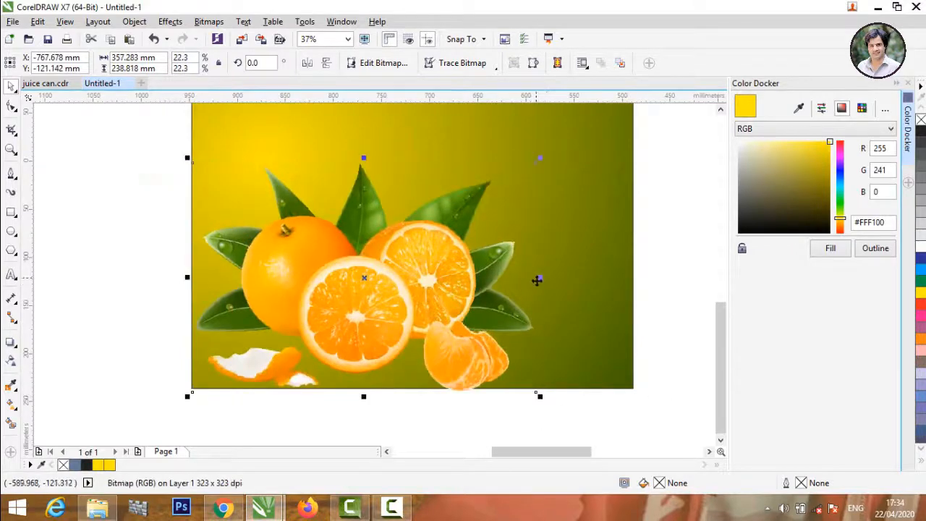
left_click_drag(539, 276, 637, 277)
left_click_drag(411, 285, 409, 296)
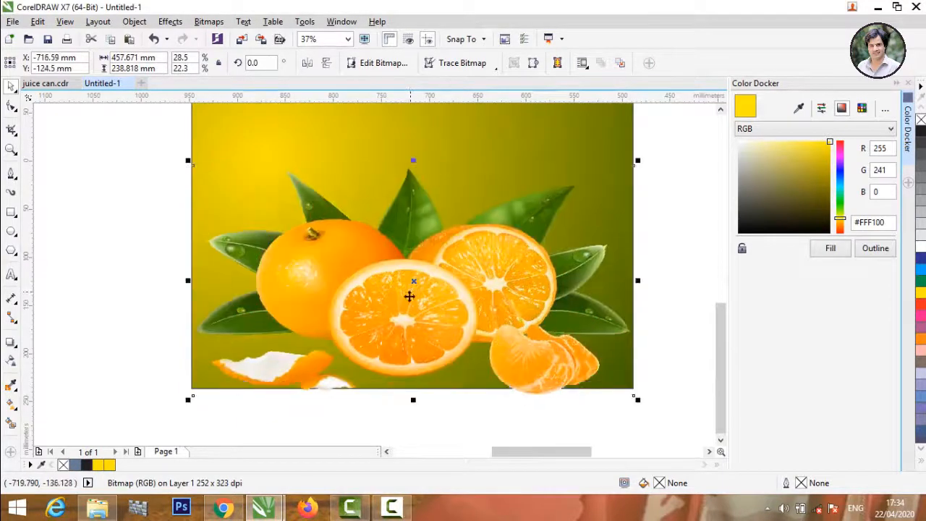
left_click(92, 322)
Move the oranges image down so that its lower part overhangs the rectangle's bottom edge
scroll(102, 326, "down", 5)
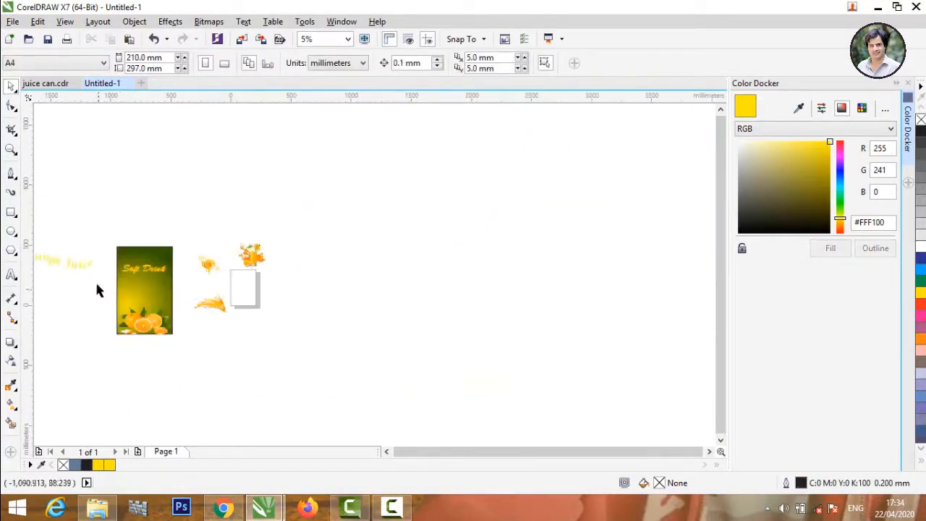
scroll(116, 312, "up", 2)
left_click_drag(187, 381, 185, 401)
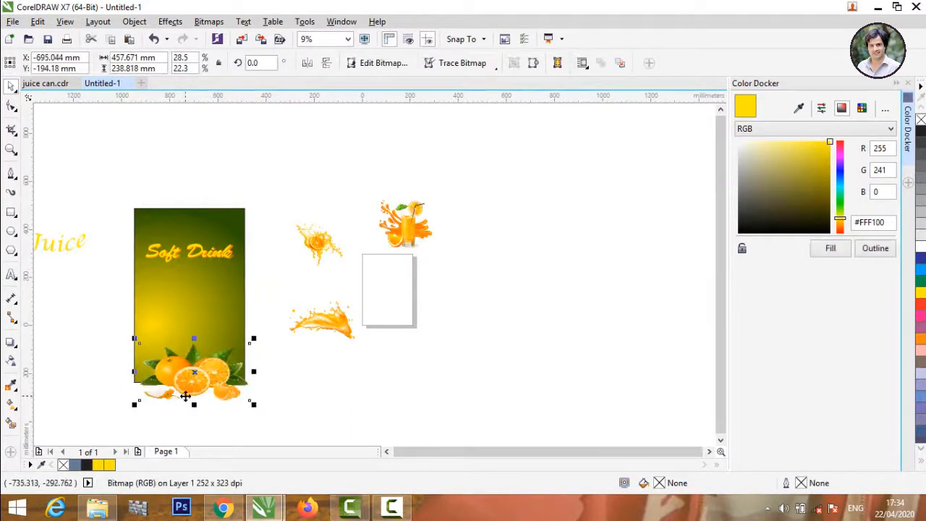
Shift the oranges image horizontally so that it is centred across the gradient rectangle's width
left_click(488, 372)
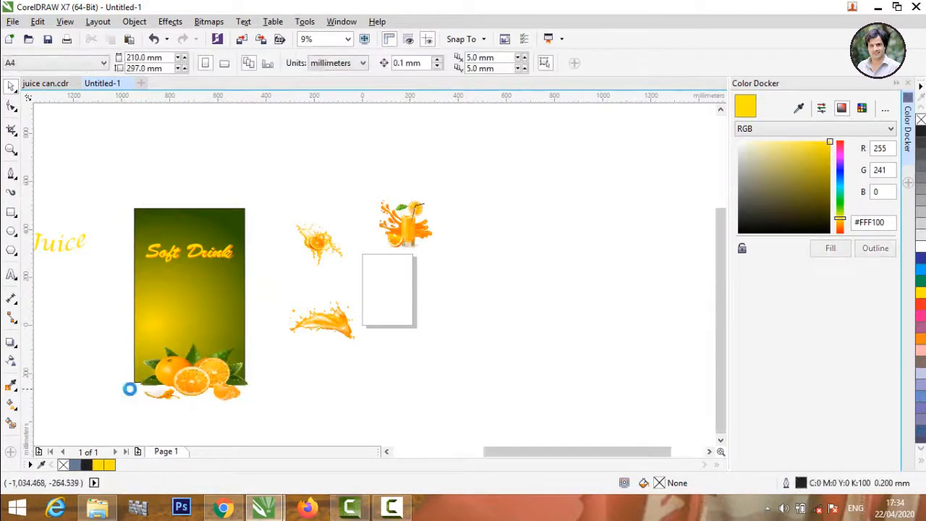
scroll(128, 387, "up", 3)
left_click_drag(393, 355, 369, 353)
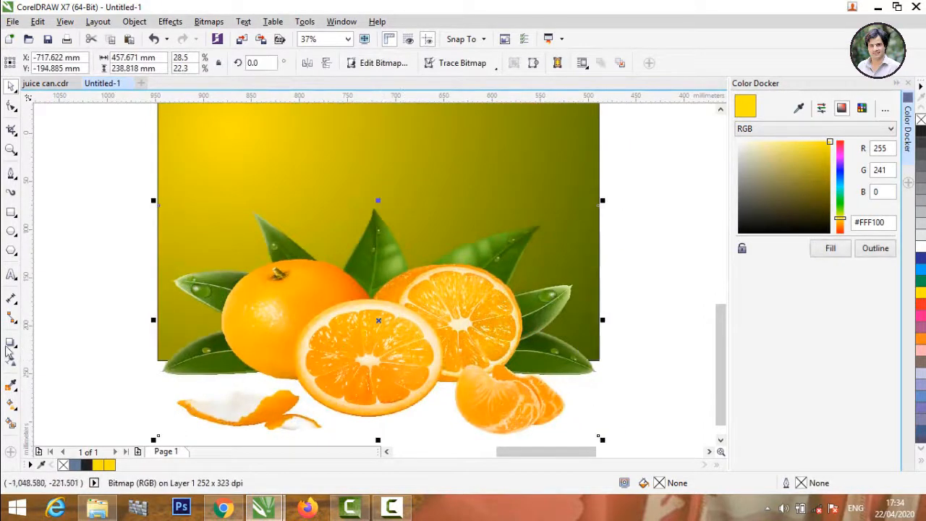
left_click(87, 342)
scroll(338, 358, "down", 2)
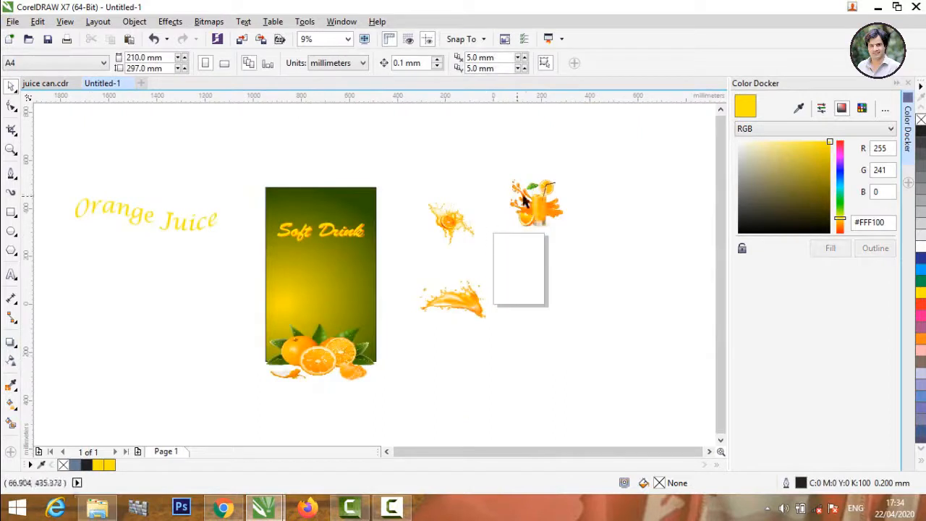
Try to place the orange-slice splash image on the gradient rectangle and bring it to the front of the page
left_click_drag(443, 226, 319, 286)
right_click(319, 285)
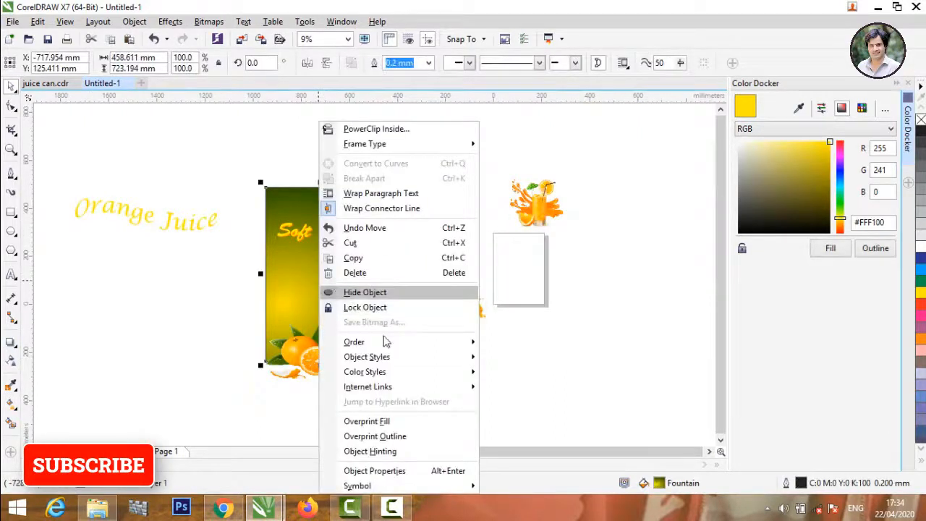
mouse_move(443, 345)
left_click(511, 343)
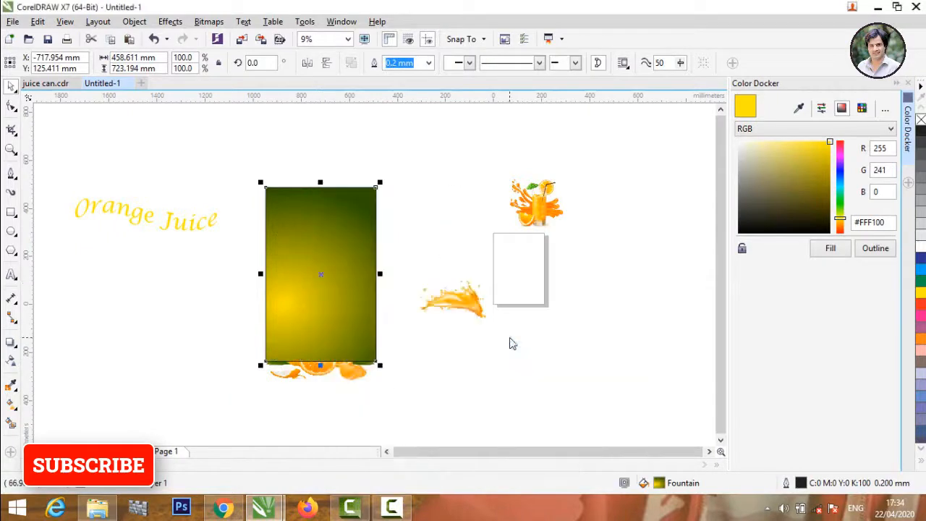
left_click(504, 343)
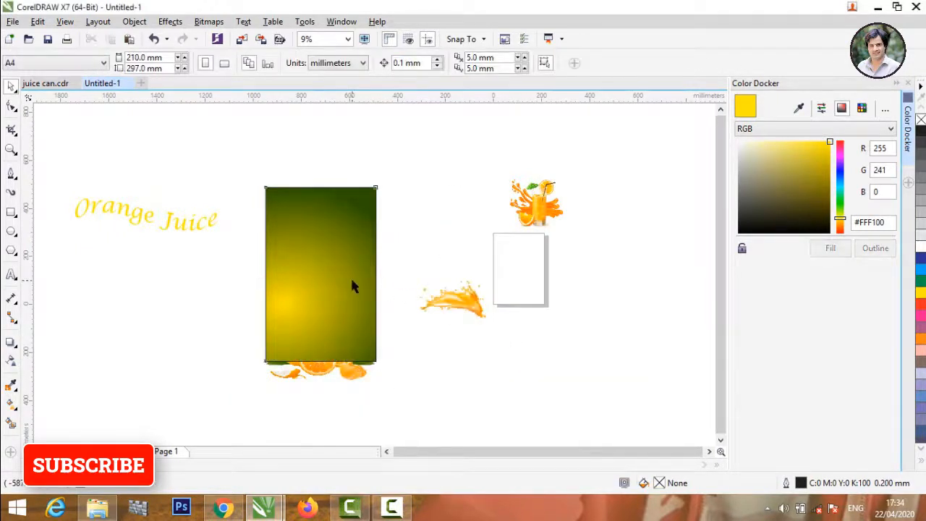
key("ctrl+z")
Move the orange-slice splash image onto the gradient rectangle's right edge and bring it to the front of the page
left_click_drag(446, 230, 390, 276)
right_click(389, 276)
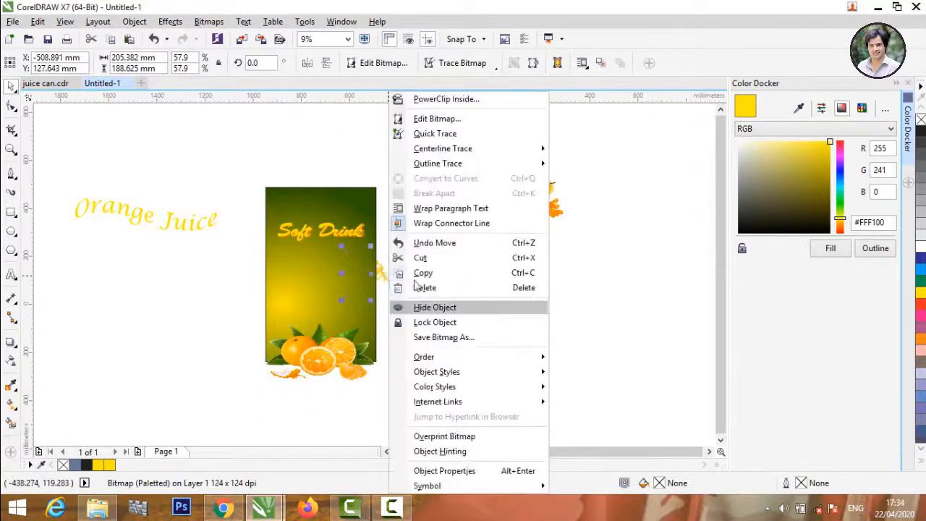
mouse_move(463, 362)
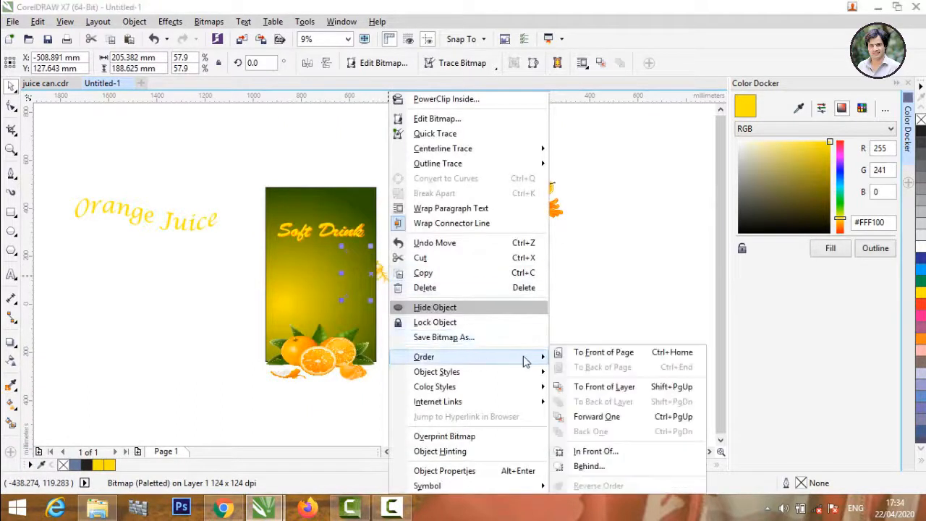
left_click(579, 352)
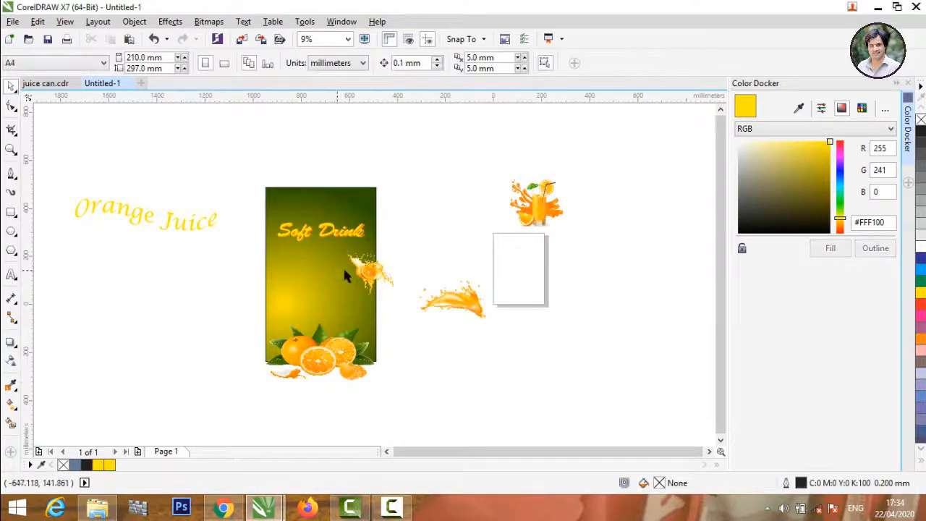
Move the orange-slice splash inside the gradient rectangle and enlarge it to about 417 mm wide by 383 mm high
scroll(366, 267, "up", 3)
scroll(196, 279, "down", 2)
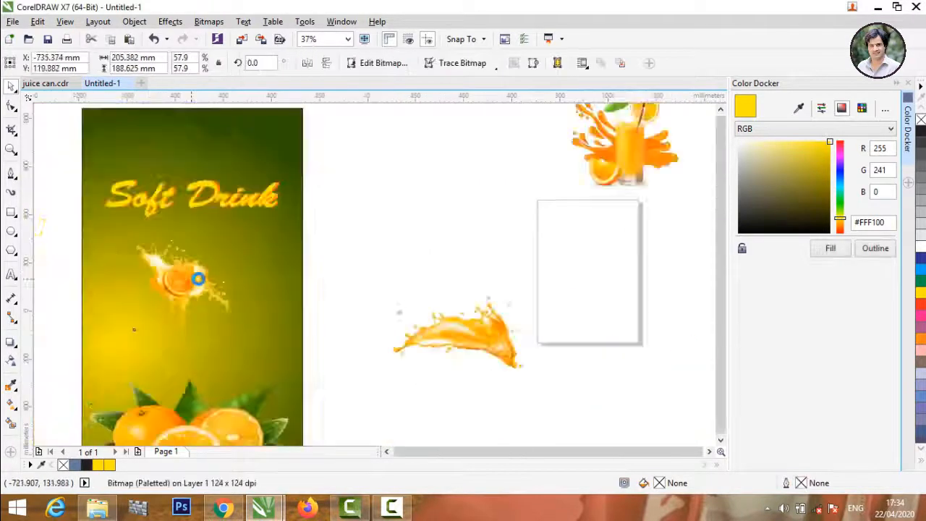
scroll(196, 303, "up", 1)
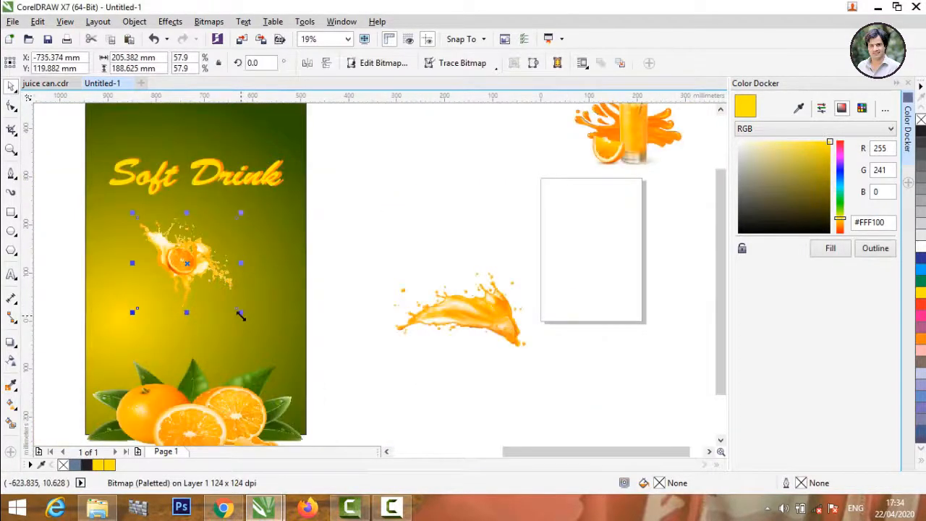
left_click_drag(241, 315, 346, 410)
left_click(414, 422)
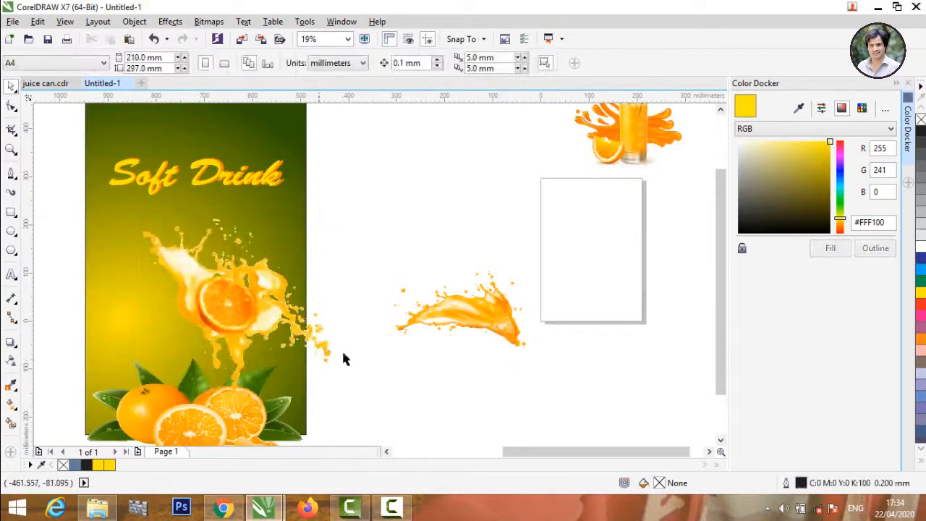
Reposition the enlarged orange-slice splash inside the rectangle, directly below the Soft Drink text and above the oranges
scroll(343, 354, "down", 2)
scroll(289, 340, "up", 2)
left_click(414, 340)
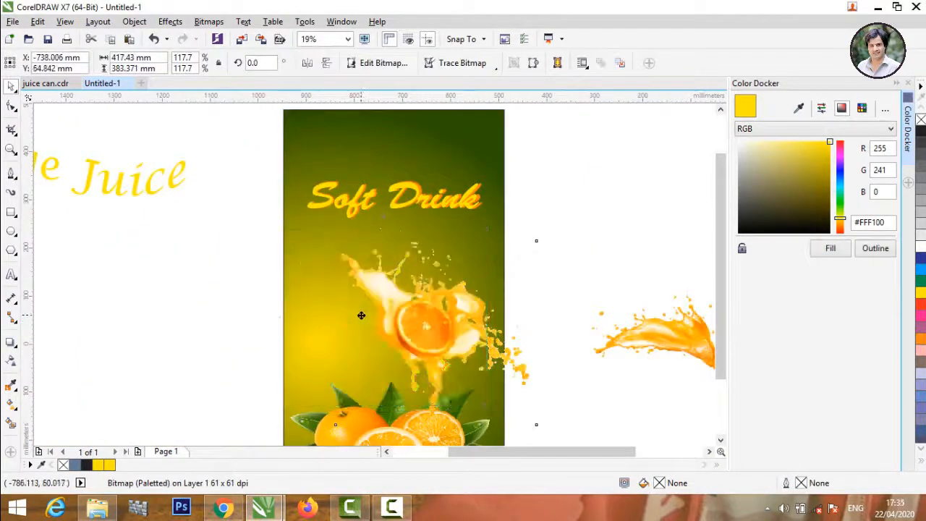
left_click_drag(407, 327, 403, 313)
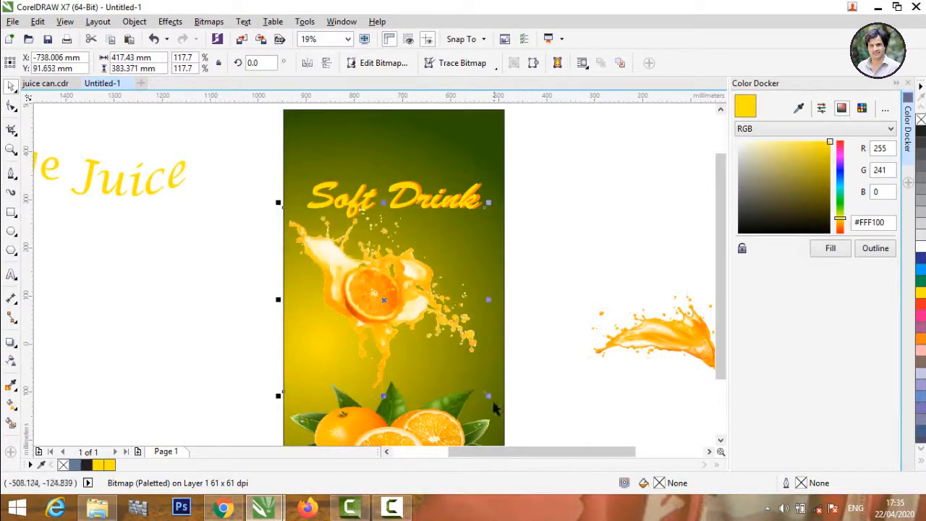
Enlarge the orange-slice splash proportionally to about 461 mm wide so that it spans the rectangle, and fine-tune its fit
left_click_drag(490, 407, 538, 402)
key("ctrl+z")
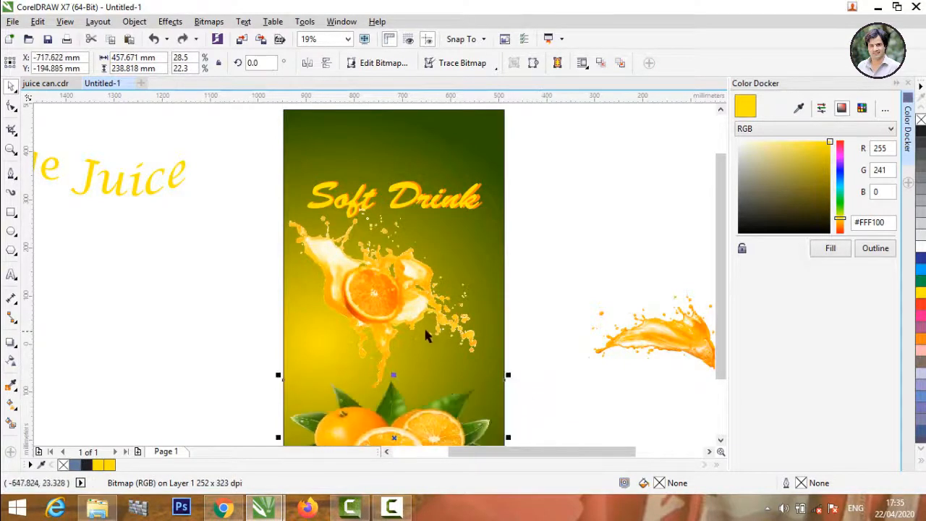
left_click(417, 315)
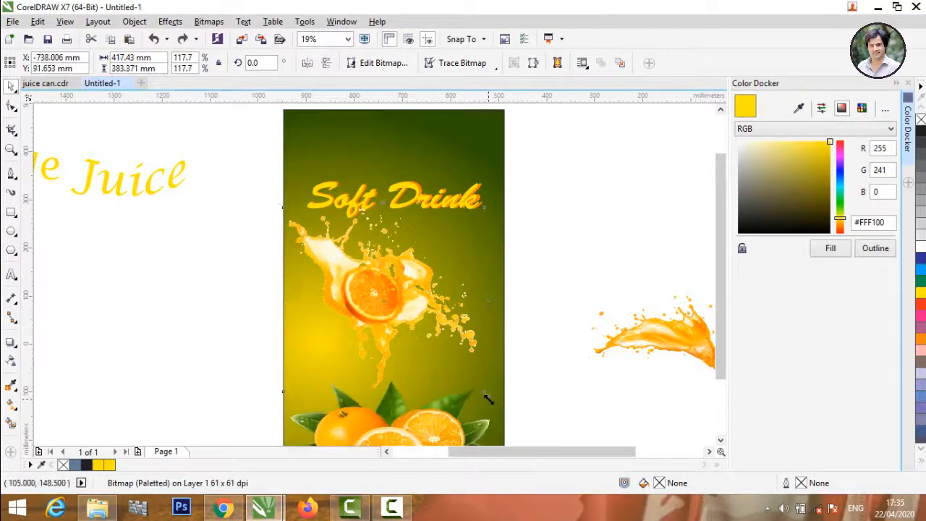
left_click_drag(489, 399, 510, 414)
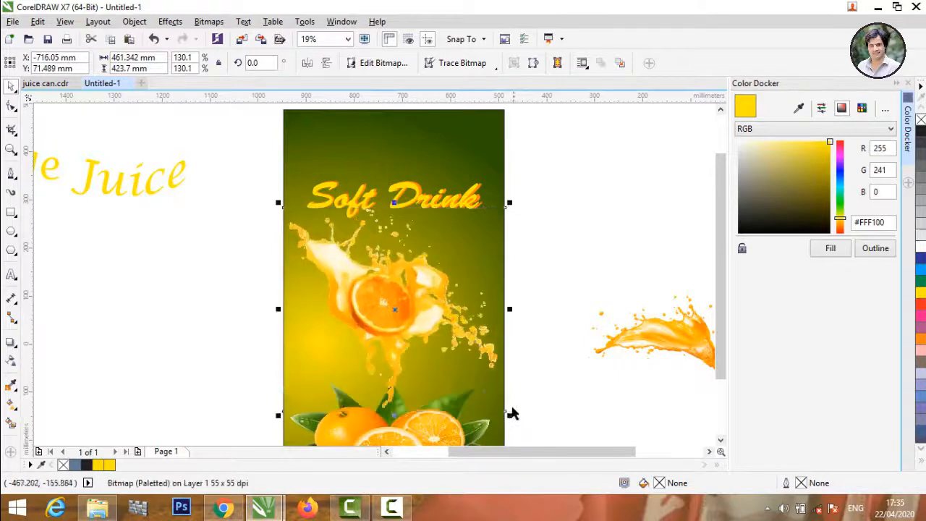
left_click(540, 366)
scroll(293, 265, "down", 2)
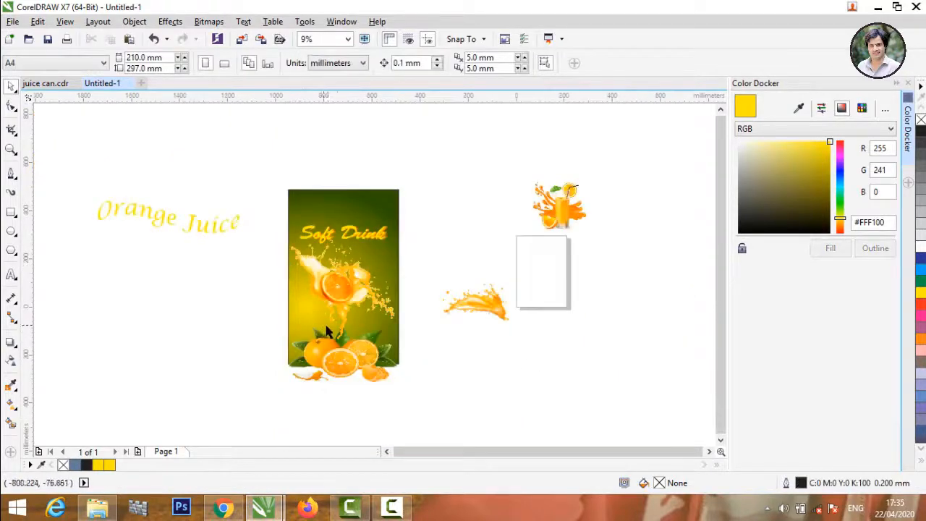
left_click(327, 331)
scroll(394, 289, "up", 2)
left_click_drag(400, 402, 401, 400)
left_click(448, 220)
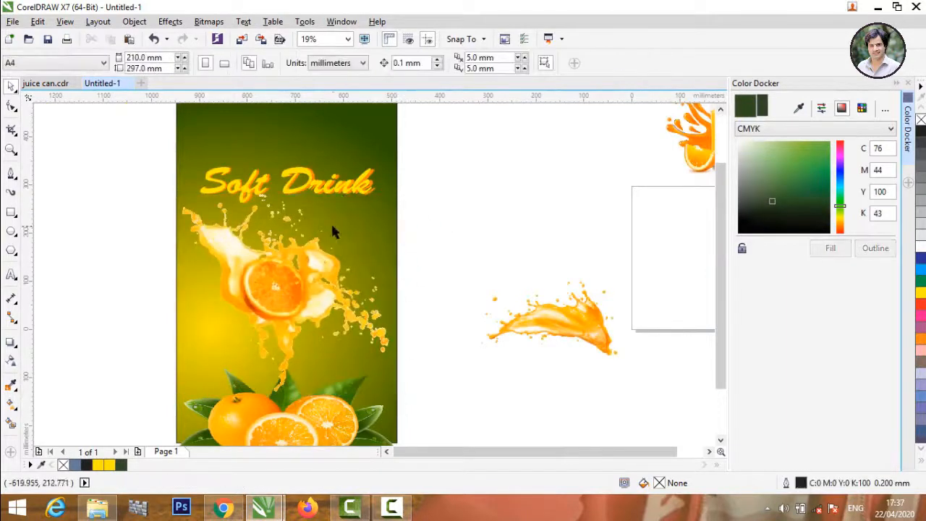
Make a slightly enlarged, unfilled copy of the gradient rectangle, about 460 mm by 725 mm, and place it beside the label
scroll(377, 210, "down", 2)
scroll(410, 197, "up", 2)
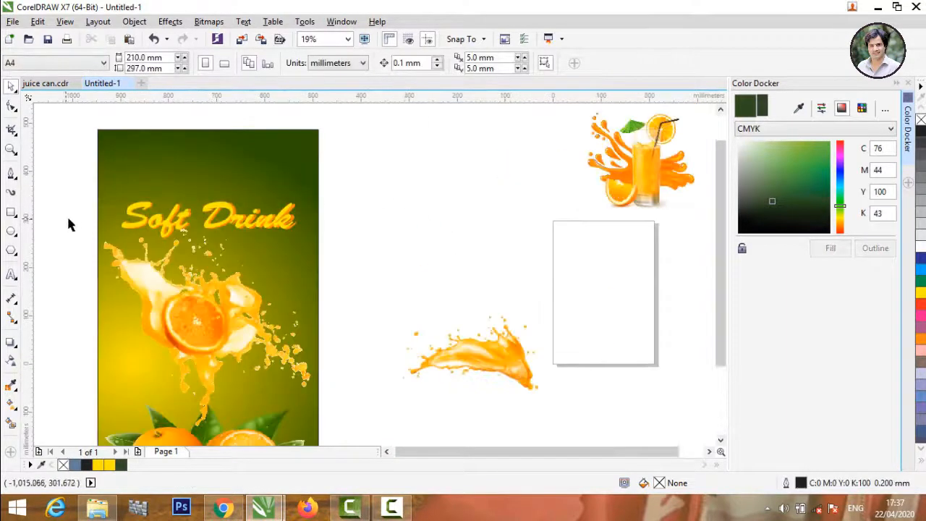
scroll(174, 231, "up", 2)
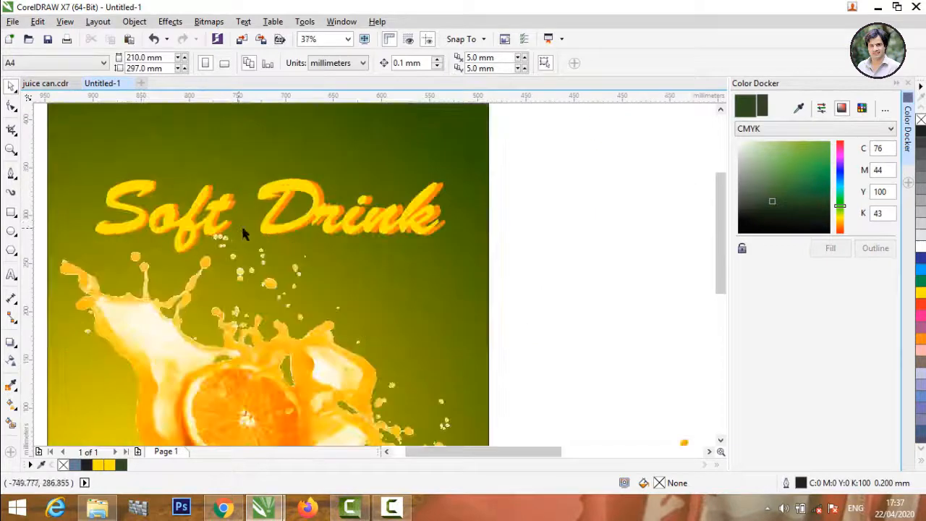
scroll(238, 226, "down", 2)
left_click(300, 145)
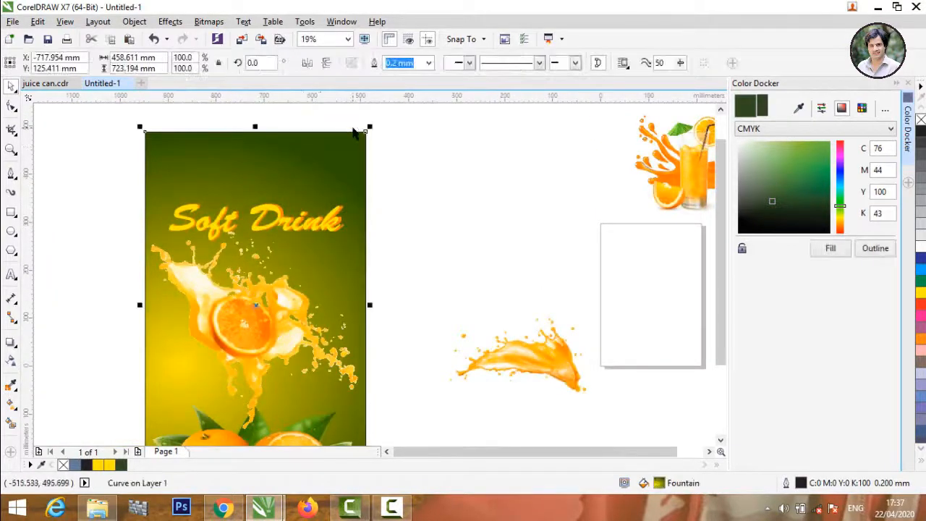
left_click_drag(371, 126, 384, 125)
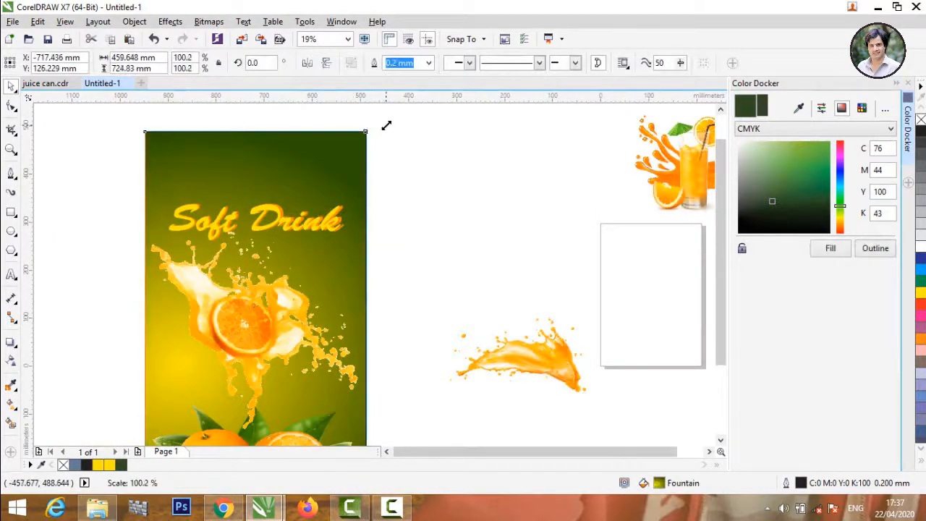
left_click(378, 149)
scroll(361, 239, "down", 2)
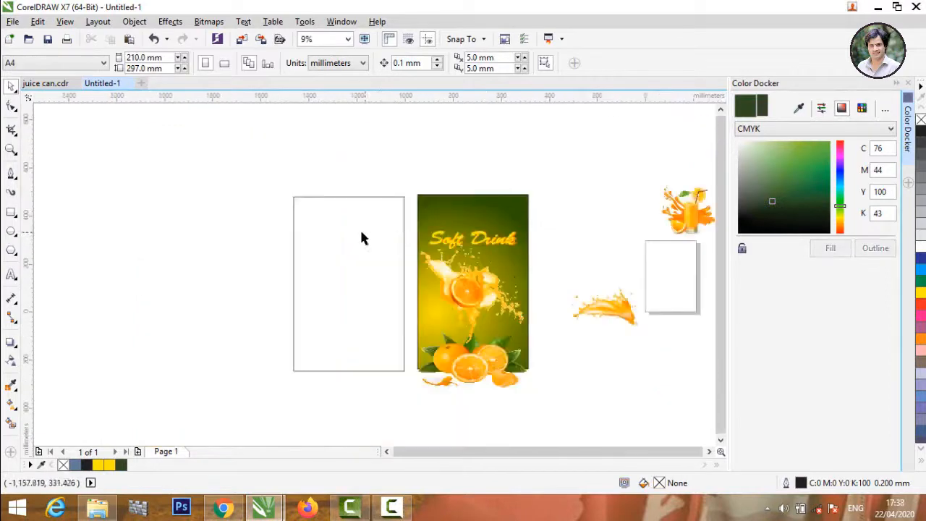
Move the juice wave splash image over the empty outline rectangle's upper part and enlarge it to about 631 mm wide
left_click_drag(557, 283, 218, 241)
left_click(267, 193)
left_click(202, 201)
mouse_move(375, 248)
left_mouse_down()
mouse_move(288, 174)
mouse_move(267, 186)
mouse_move(380, 268)
mouse_move(378, 258)
left_mouse_up()
left_click_drag(322, 224, 292, 218)
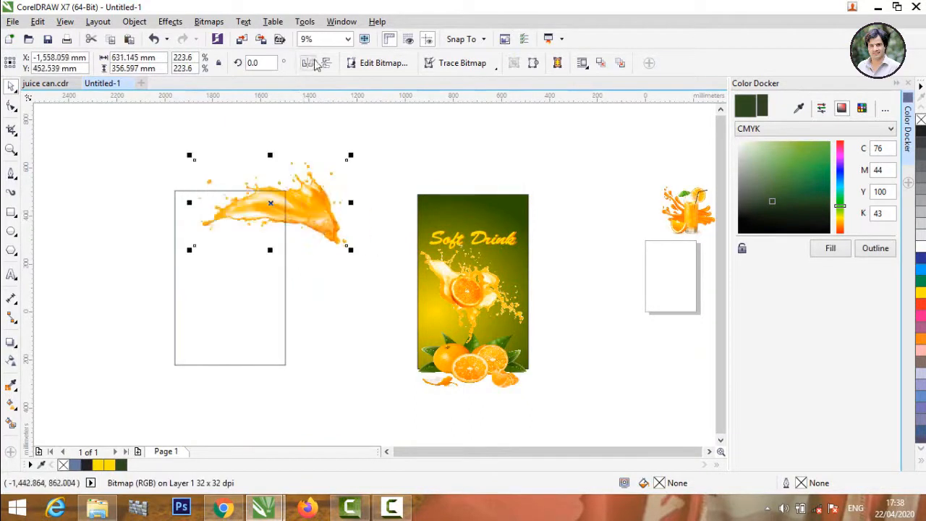
Flip the juice wave splash vertically and lay it across the top of the outline rectangle
left_click(316, 63)
left_click(325, 63)
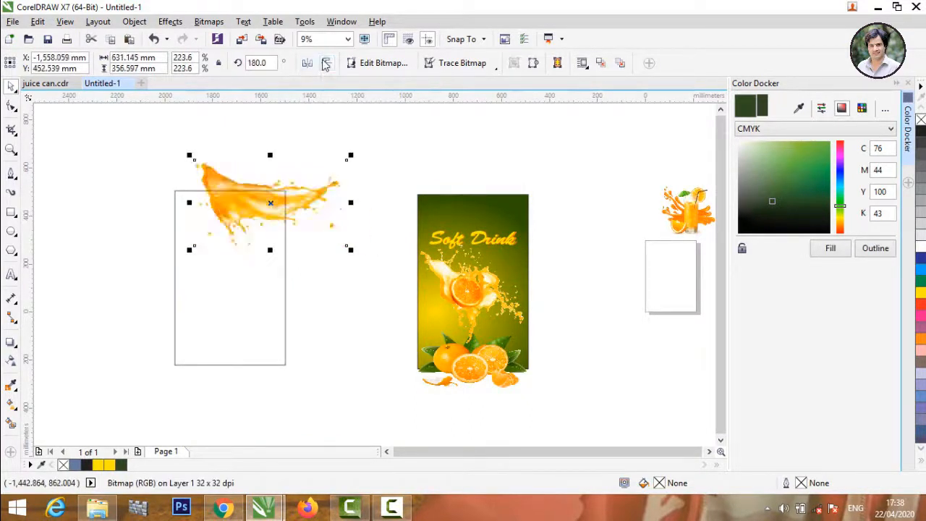
left_click(316, 63)
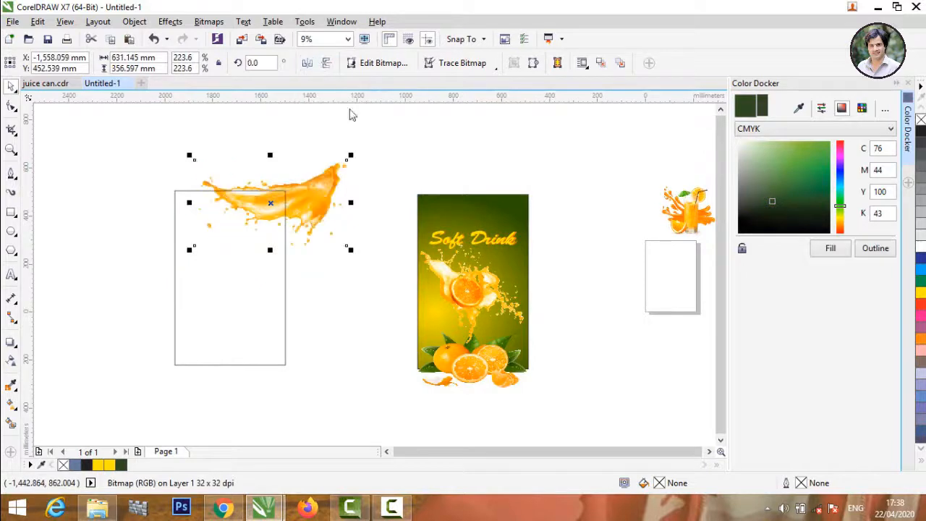
left_click_drag(328, 196, 293, 205)
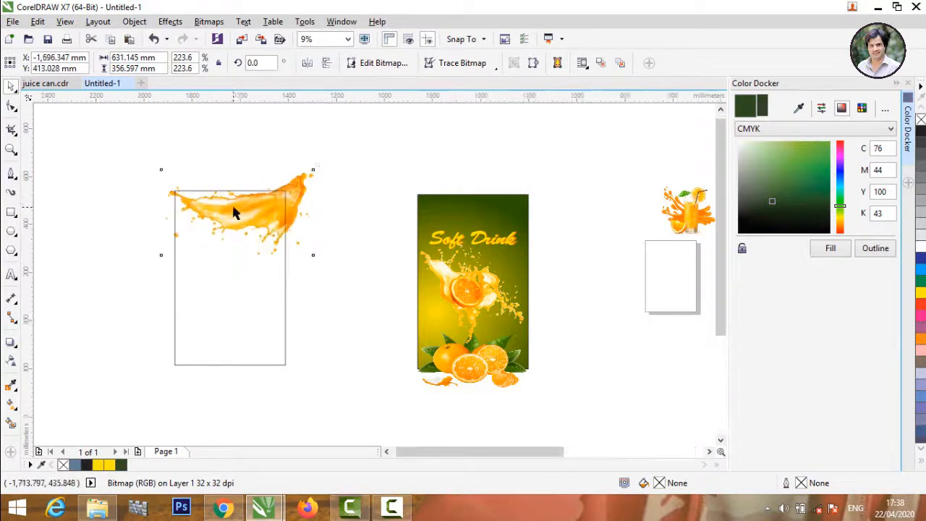
Reduce the juice wave splash to about 529 mm wide and position its raised tip beyond the outline rectangle's upper-right corner
scroll(232, 207, "up", 3)
scroll(391, 192, "down", 3)
left_click_drag(427, 169, 397, 166)
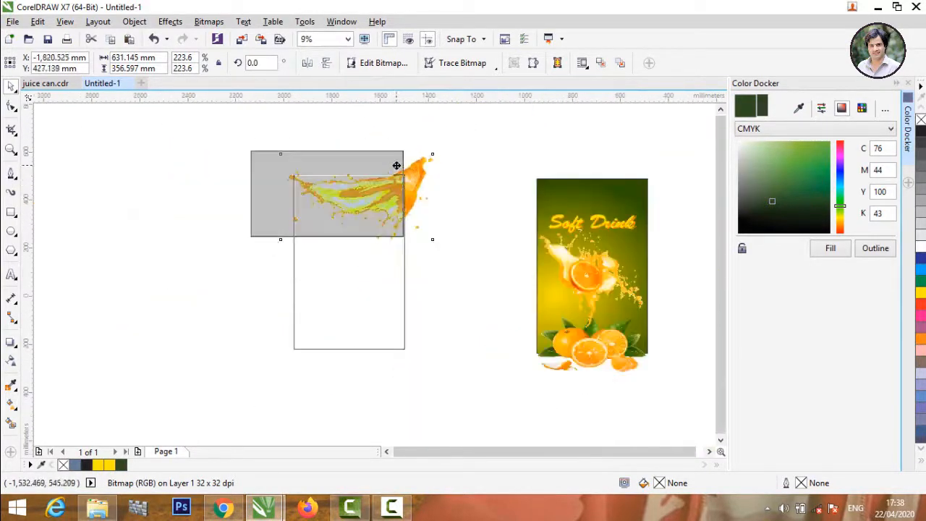
left_click_drag(477, 166, 517, 137)
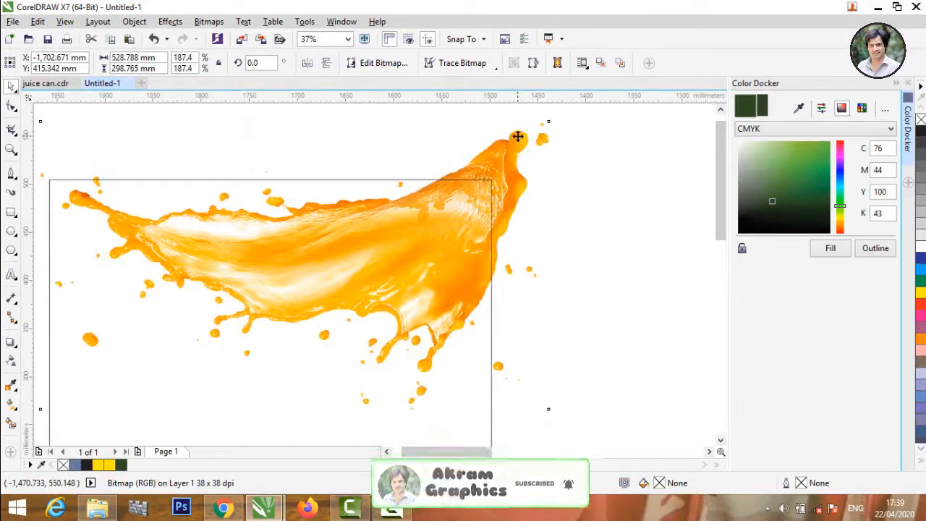
scroll(512, 139, "down", 2)
scroll(512, 140, "down", 3)
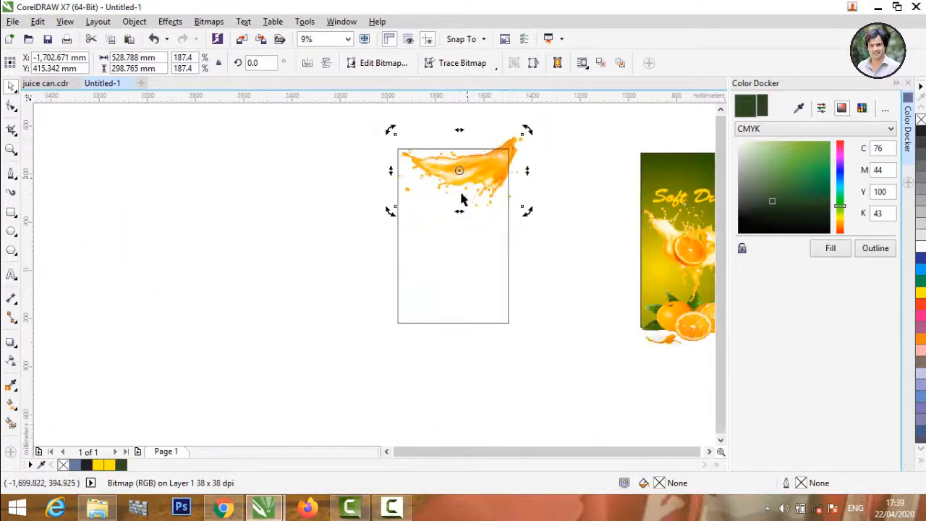
scroll(514, 163, "up", 2)
left_click(427, 347)
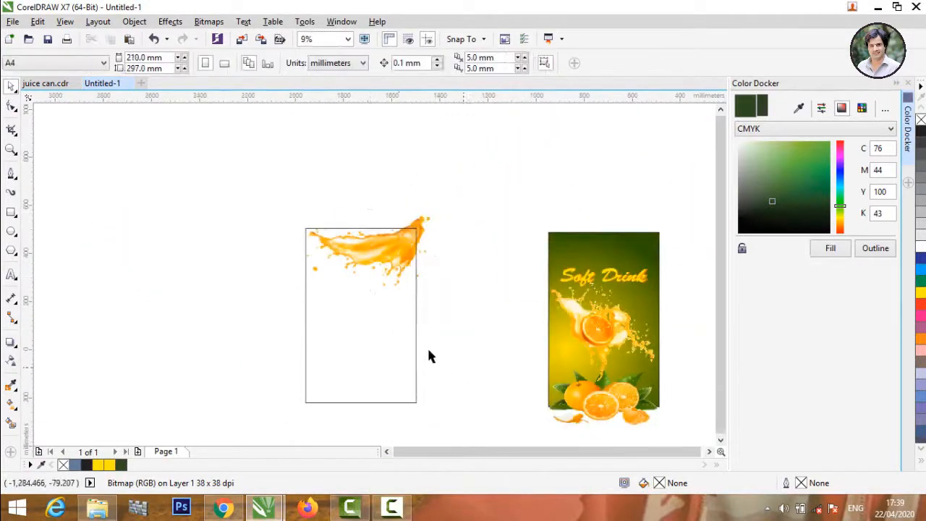
Intersect the juice wave splash with the outline rectangle, and move the cropped piece and the original splash off the rectangle
left_click(351, 318)
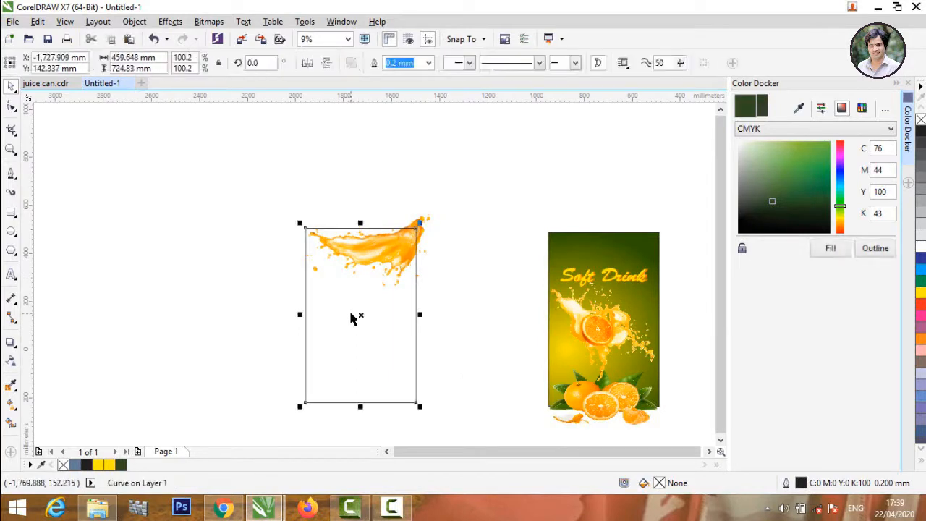
left_click(423, 232, "shift")
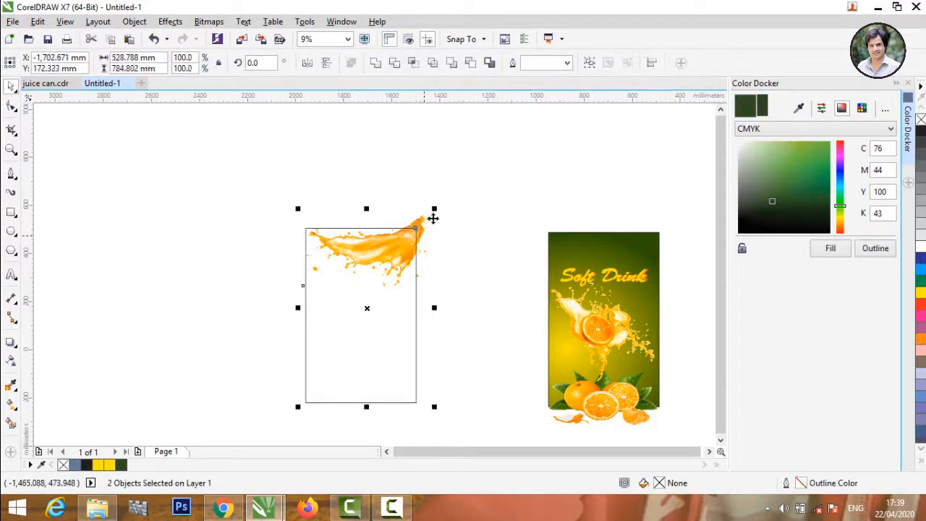
left_click(412, 64)
left_click(412, 254)
left_click_drag(387, 252, 334, 215)
scroll(167, 230, "down", 2)
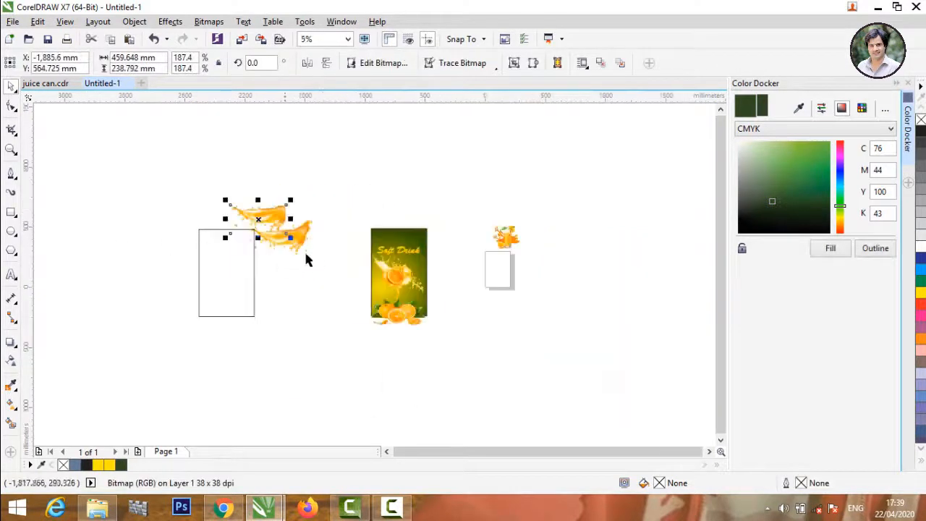
Move the cropped juice splash to the green label's upper-left side and bring it to the front of the page
scroll(395, 303, "up", 2)
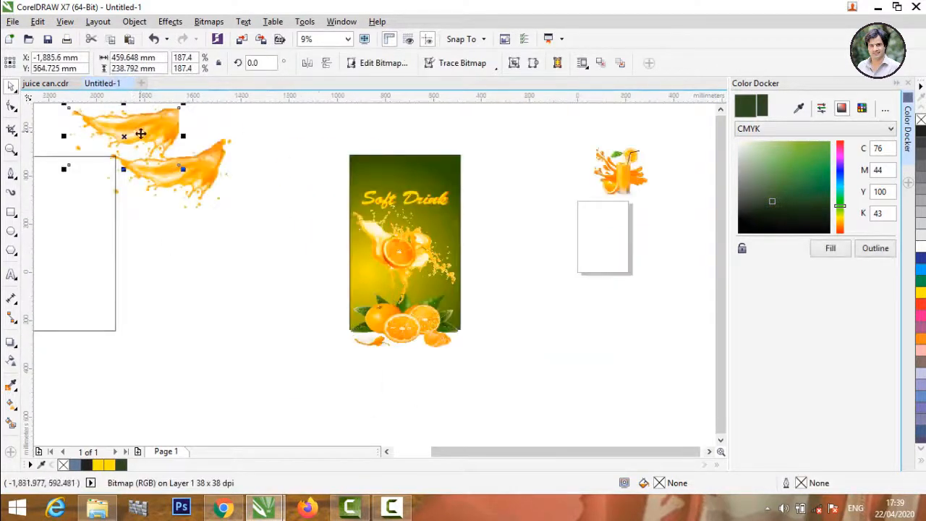
left_click_drag(100, 128, 316, 156)
right_click(319, 157)
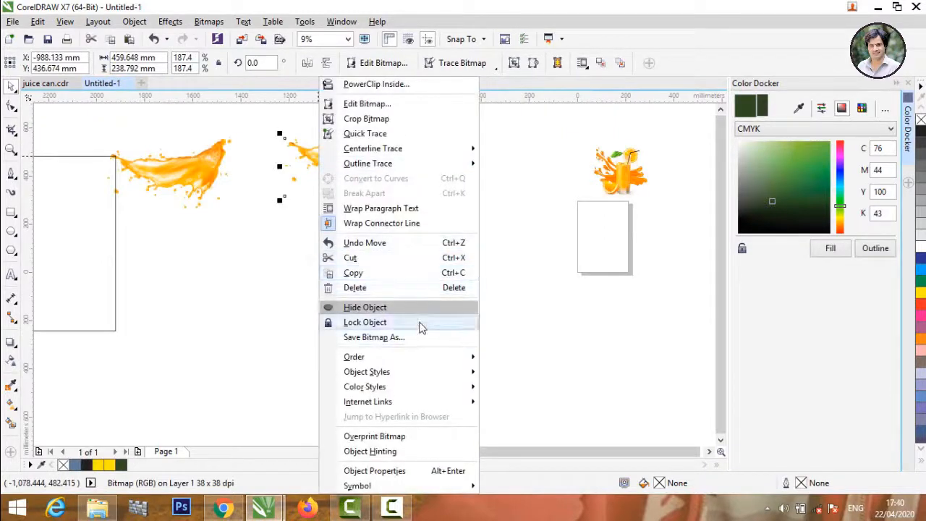
mouse_move(442, 364)
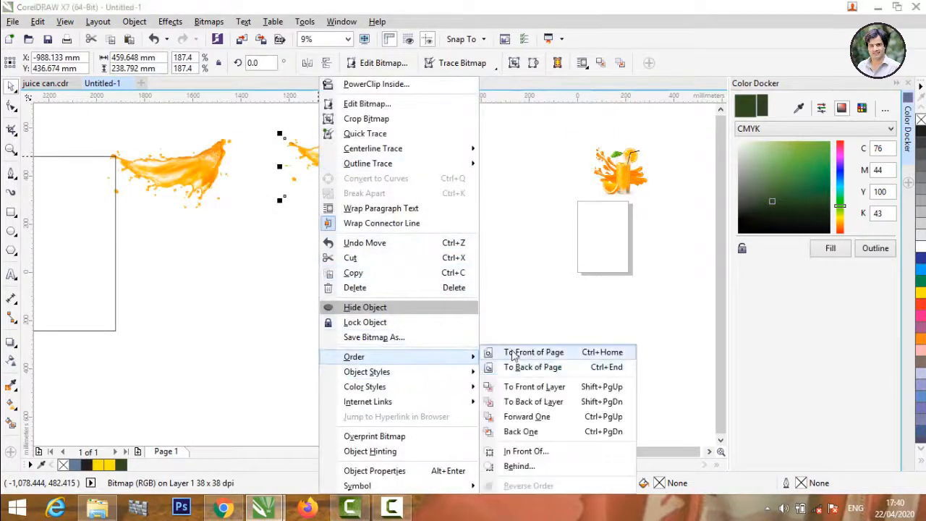
left_click(506, 351)
Place the cropped juice splash across the label's top and nudge it flush with the upper-right corner
scroll(355, 139, "up", 3)
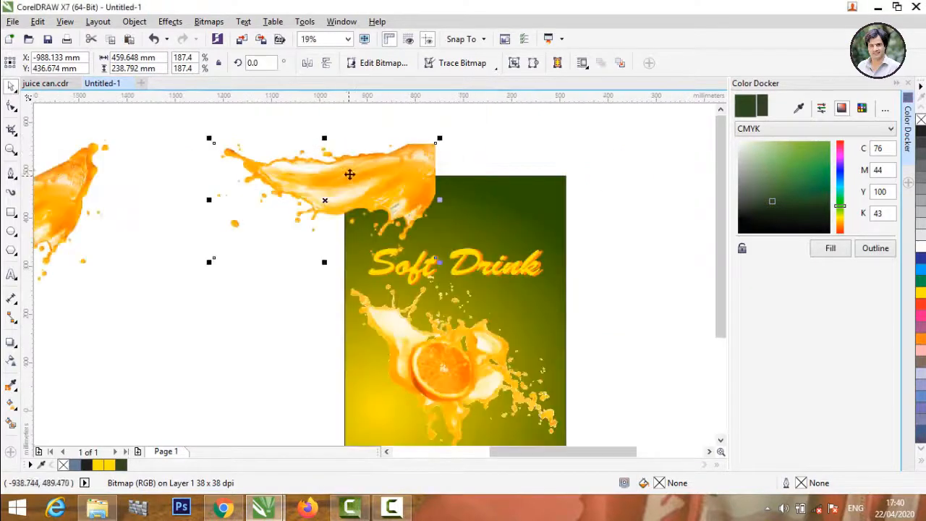
left_click_drag(476, 204, 476, 204)
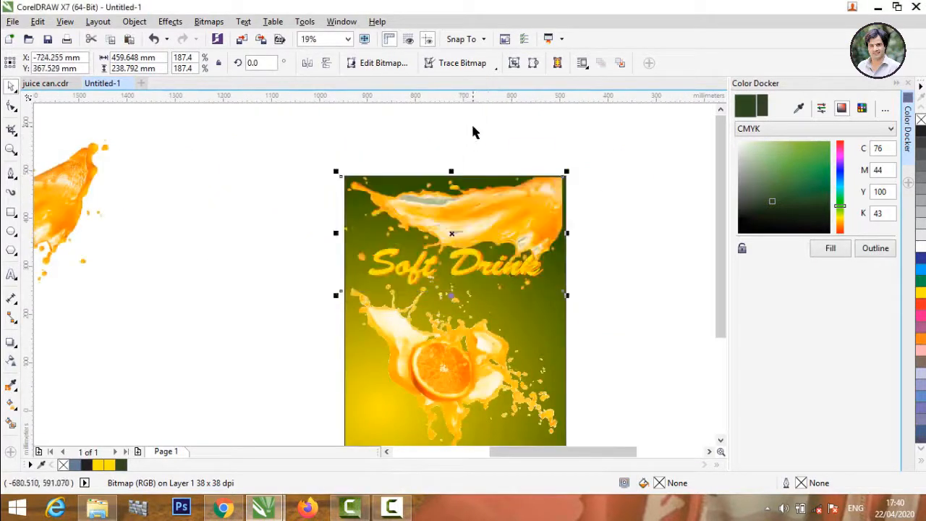
left_click(473, 128)
scroll(463, 175, "up", 2)
scroll(339, 174, "down", 1)
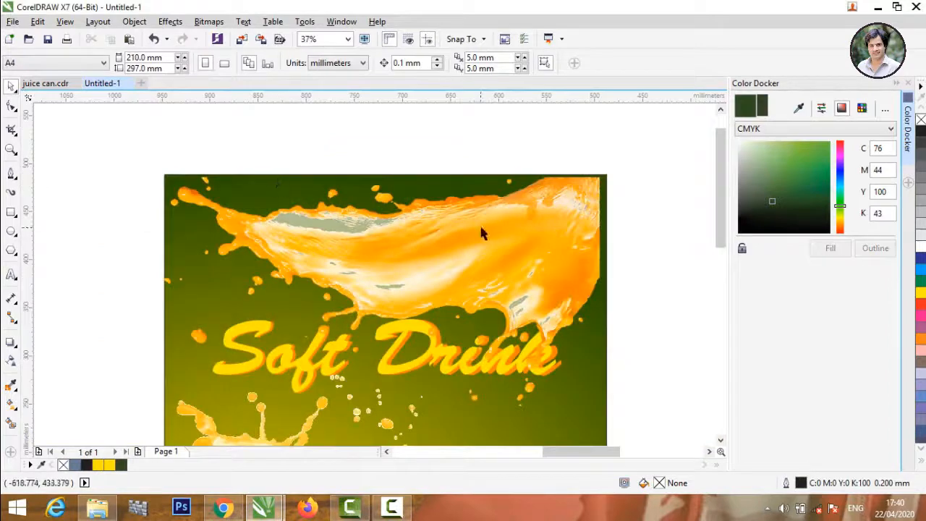
left_click(481, 223)
left_click(481, 156)
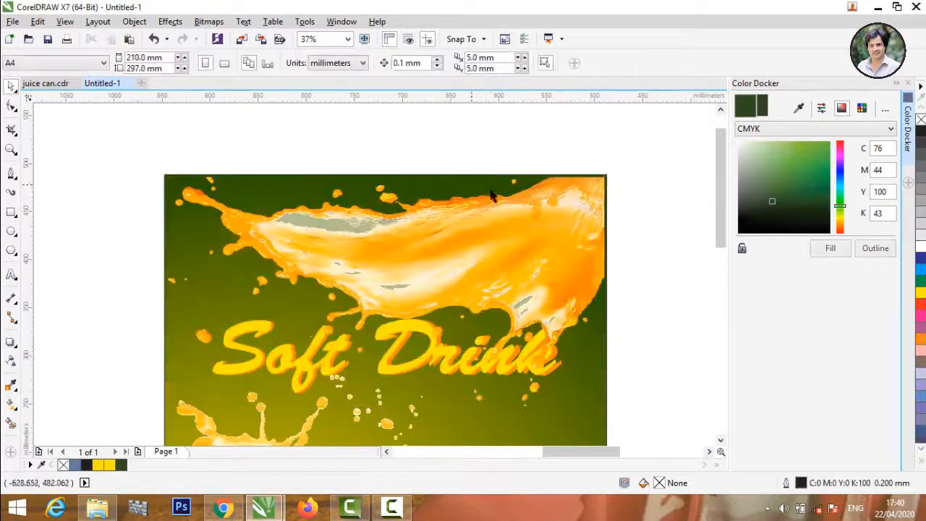
scroll(529, 211, "up", 2)
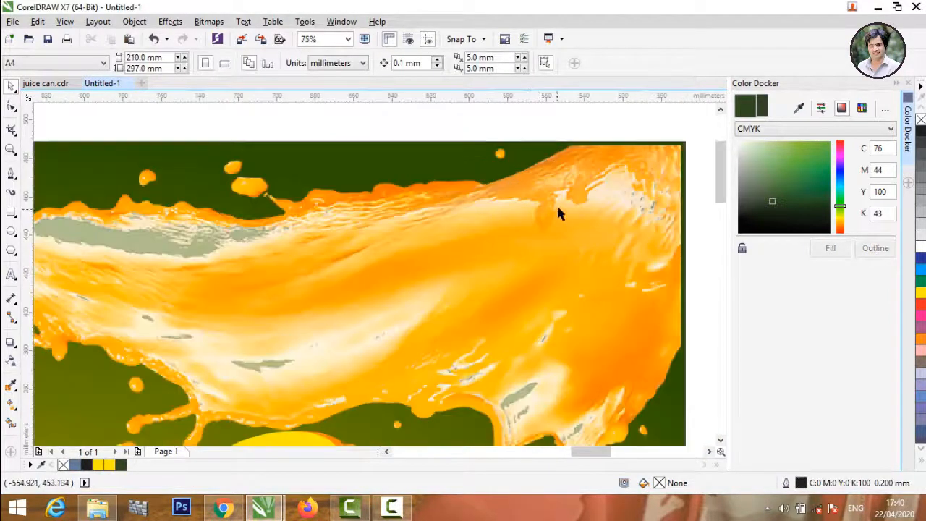
left_click(557, 207)
left_click_drag(560, 207, 563, 201)
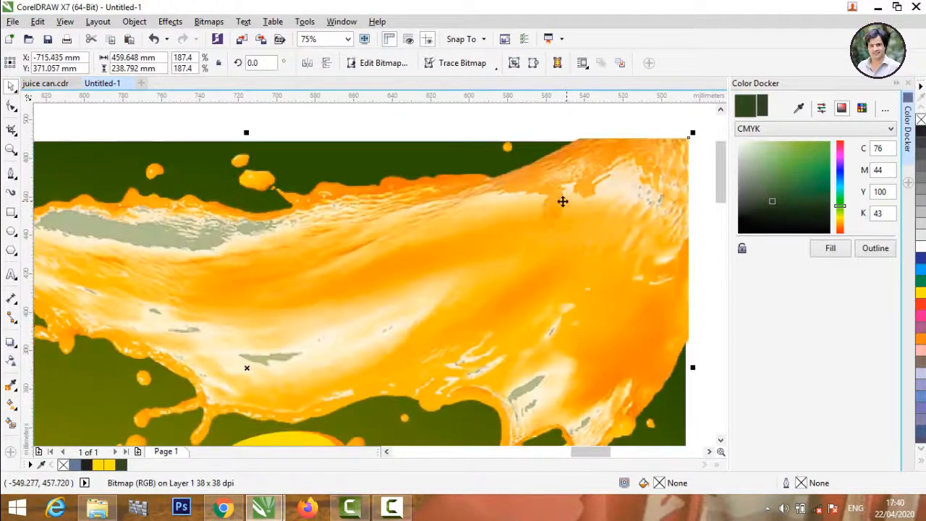
scroll(527, 197, "down", 5)
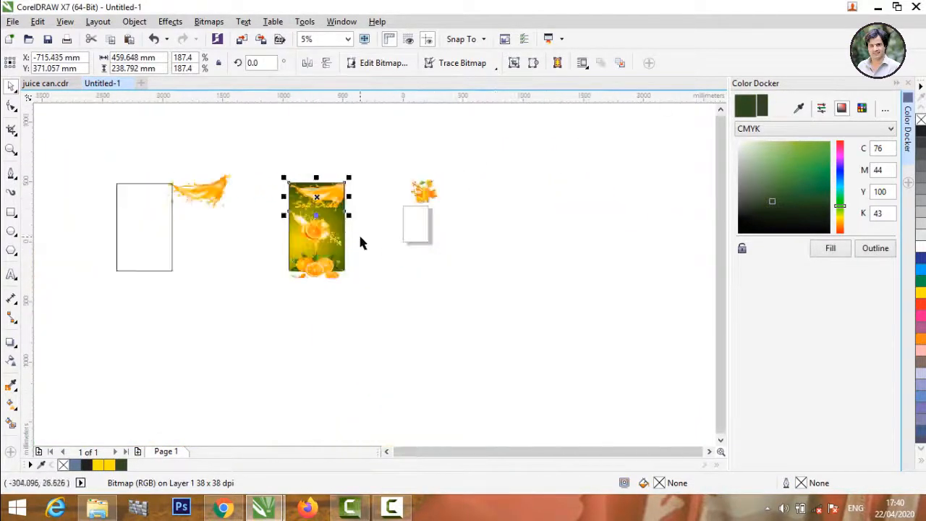
Try the juice splash slightly higher on the label, and move it back down to the label's top edge
left_click(359, 228)
scroll(360, 161, "up", 1)
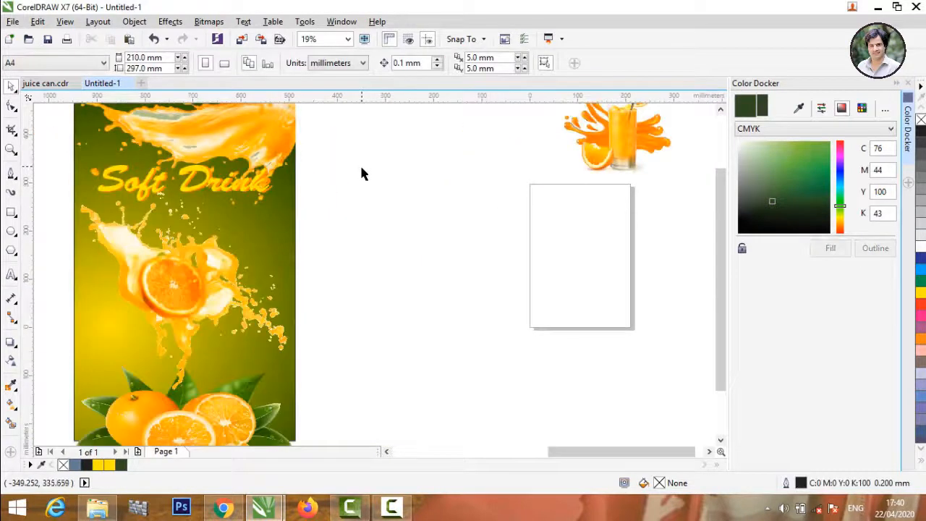
scroll(360, 163, "down", 1)
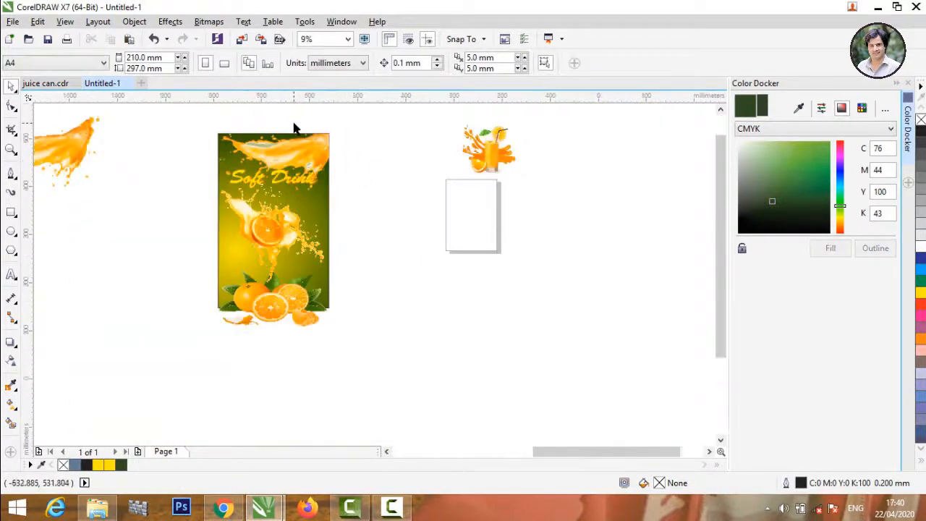
scroll(295, 125, "up", 1)
left_click(277, 242)
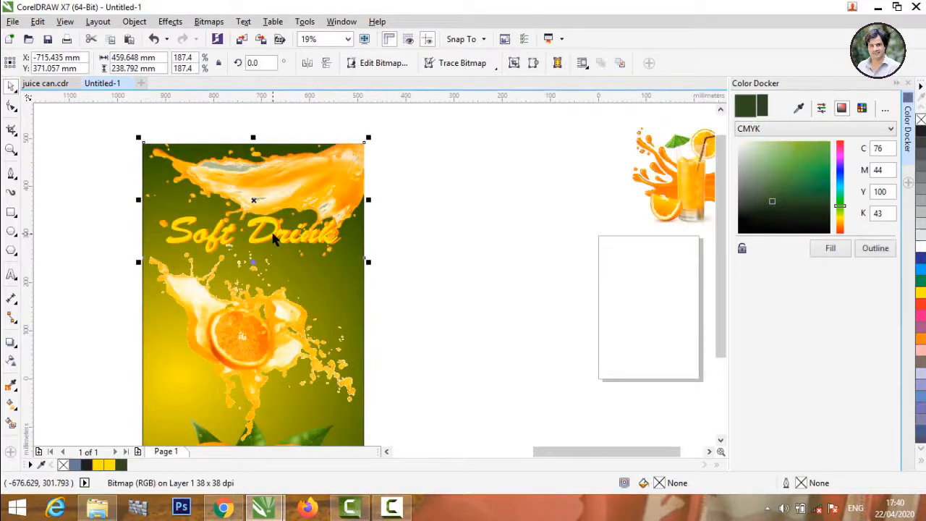
left_click_drag(273, 234, 271, 219)
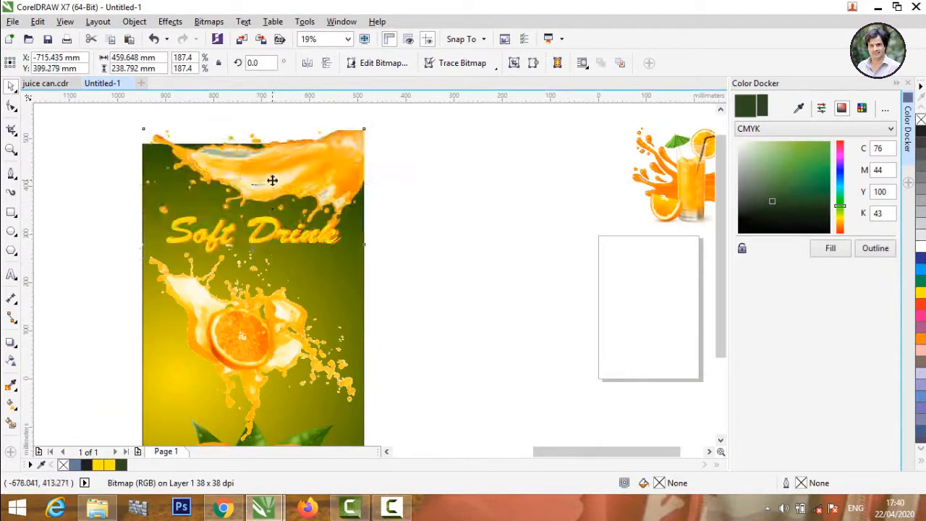
left_click_drag(271, 180, 270, 195)
left_click(413, 226)
Export only the complete label artwork to the Desktop as a 24-bit RGB PNG with transparency, named Untitled-1
scroll(391, 221, "down", 2)
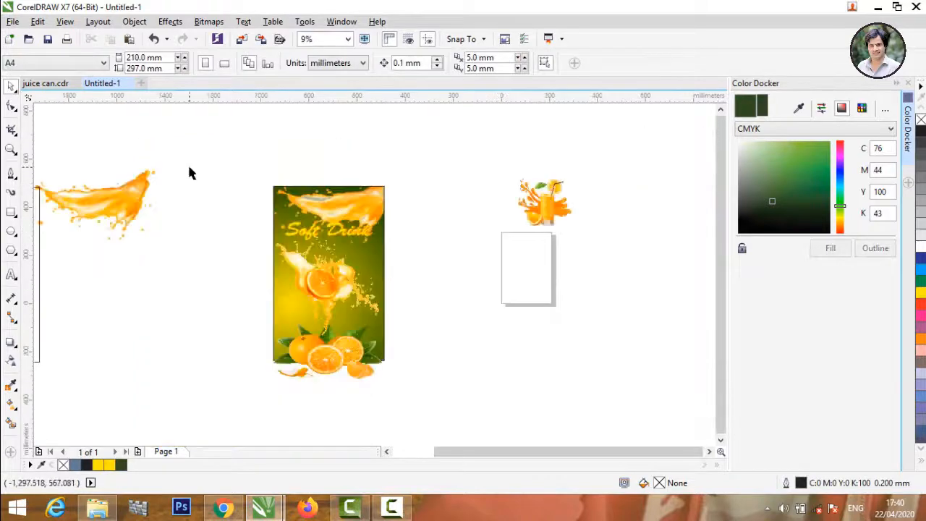
left_click_drag(204, 157, 459, 470)
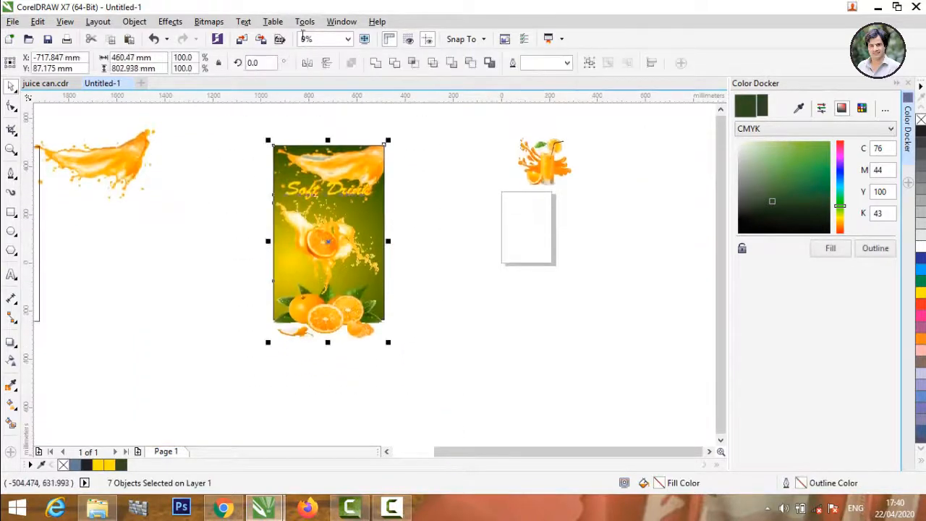
left_click(14, 23)
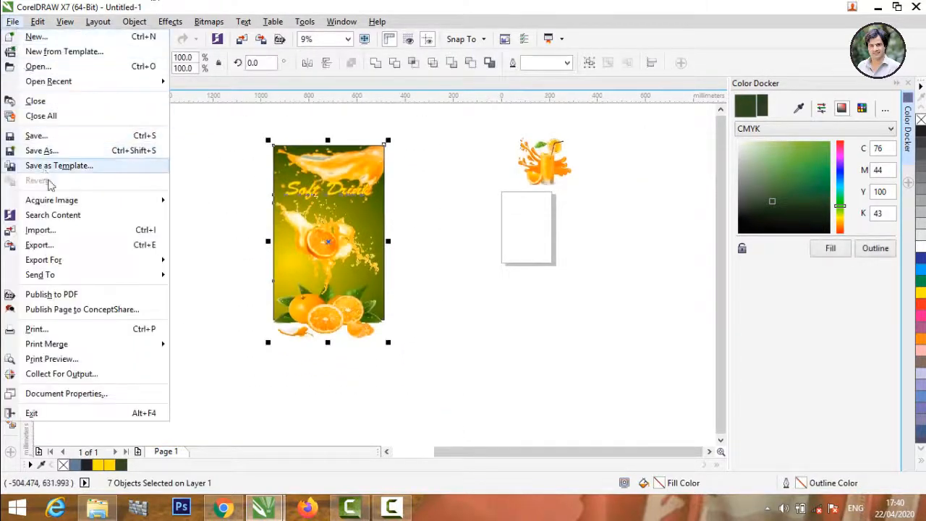
left_click(56, 249)
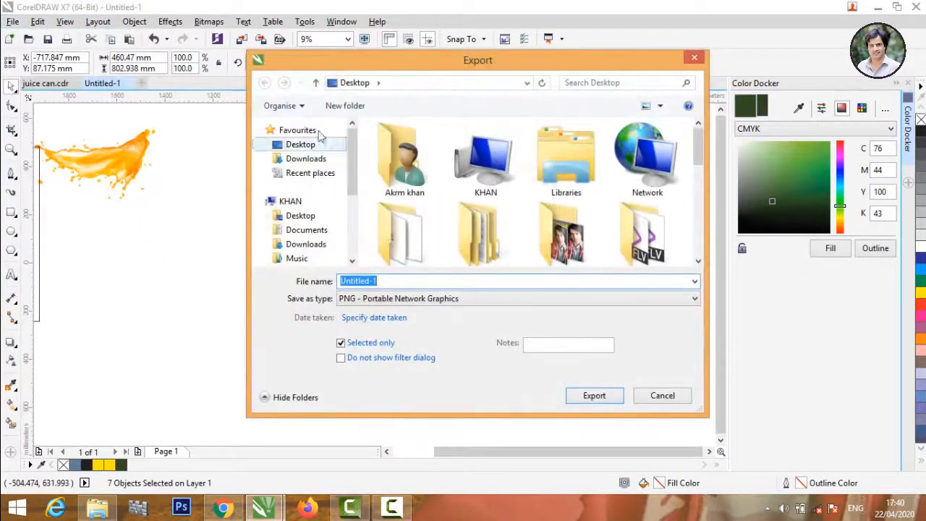
left_click(314, 144)
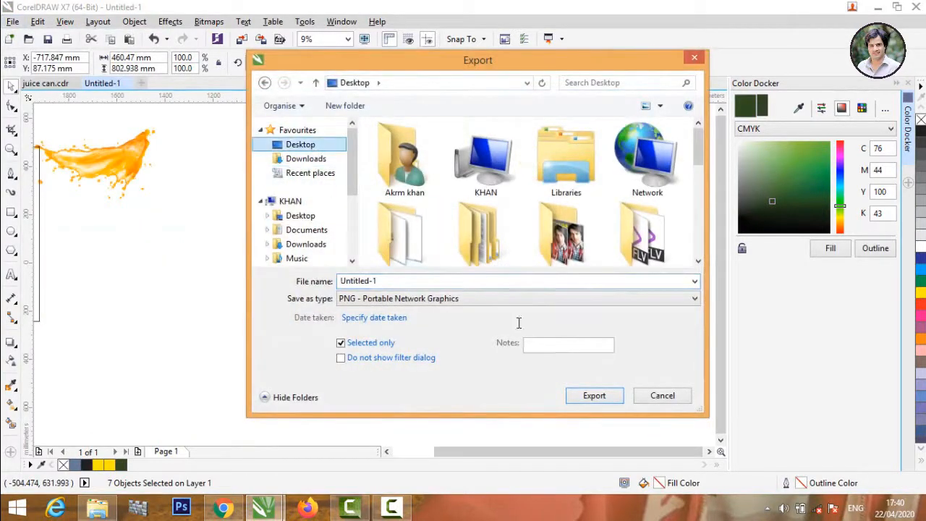
left_click(594, 397)
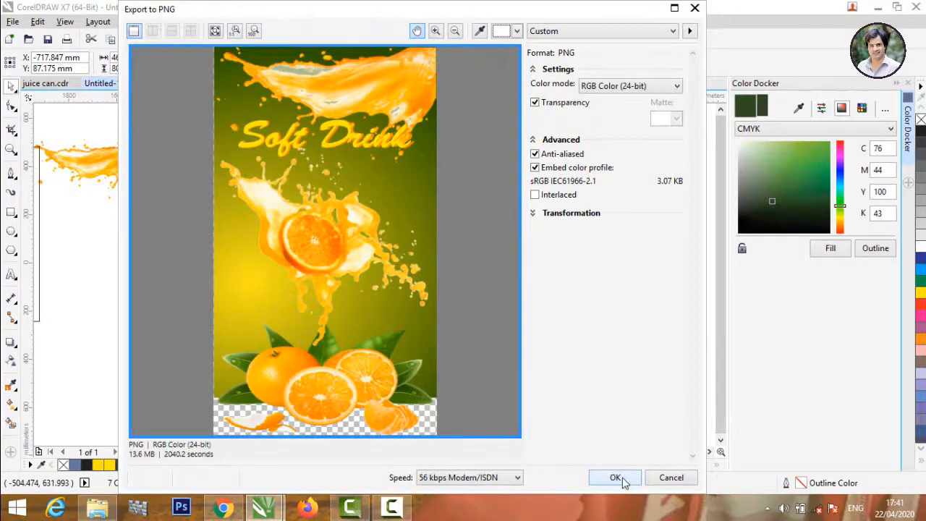
left_click(615, 477)
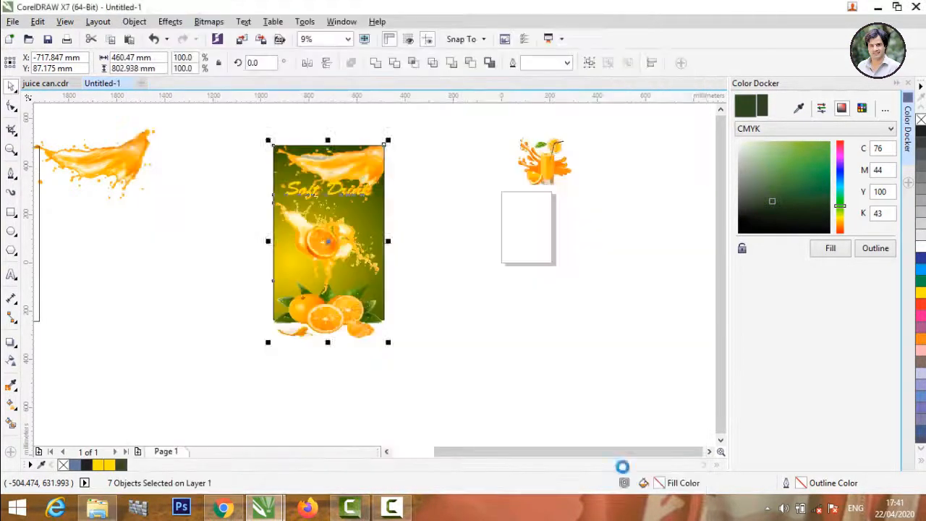
Switch to the desktop, refresh it, and move the exported Untitled-1 image to an open area
left_click(879, 7)
right_click(388, 160)
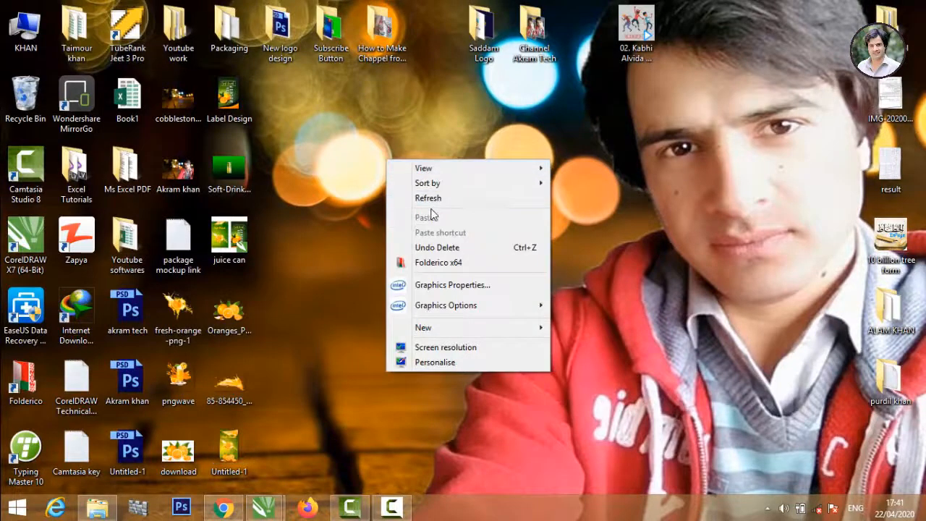
left_click(428, 199)
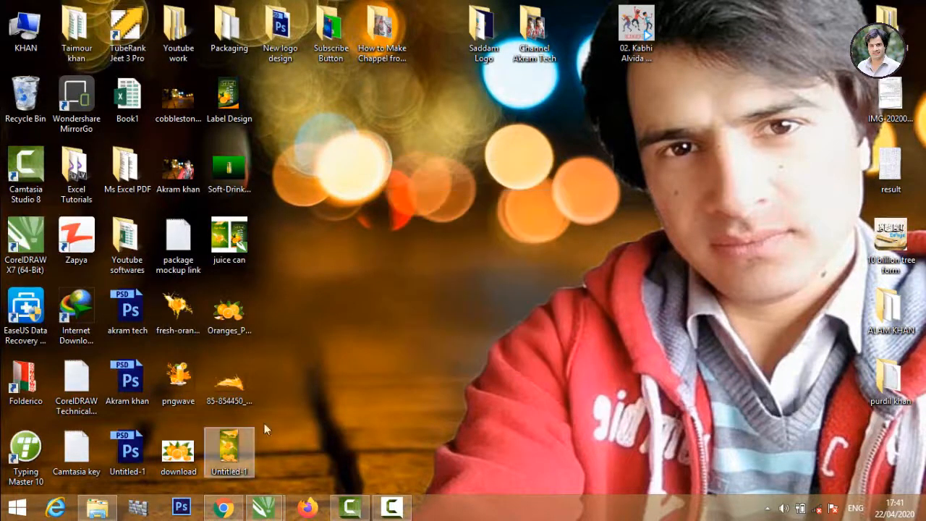
left_click(328, 386)
left_click_drag(241, 457, 408, 176)
Open Soft-Drink-Can-Mockup.psd from the Soft-Drink-Can-Mockup folder in Photoshop
left_click(182, 509)
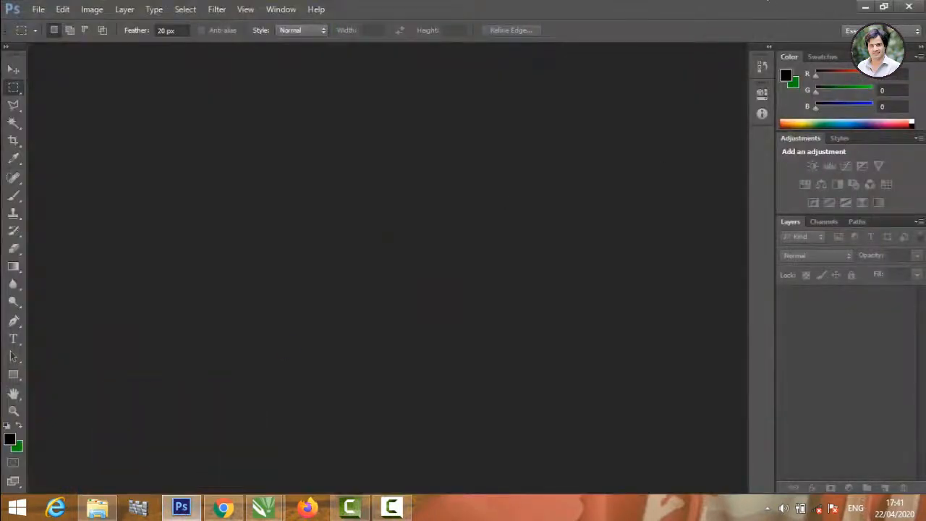
left_click(183, 509)
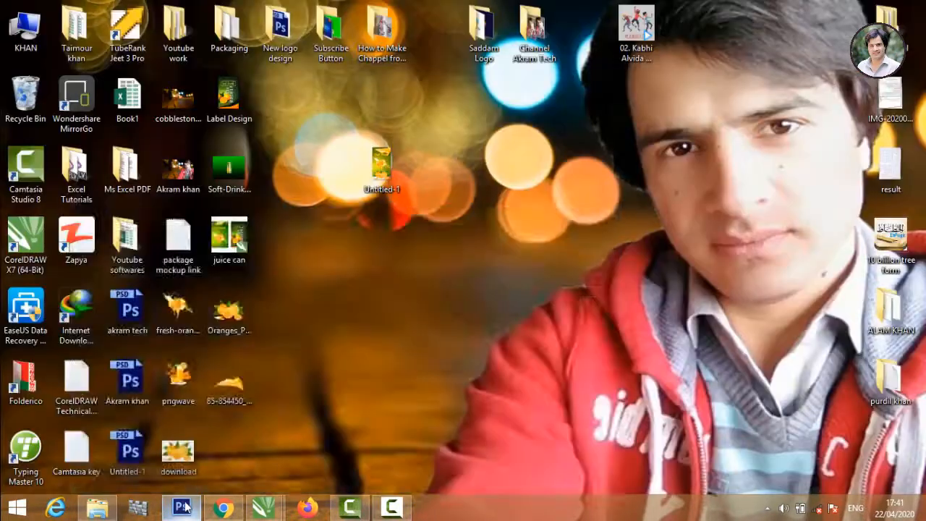
left_click(97, 509)
left_click_drag(358, 174, 301, 301)
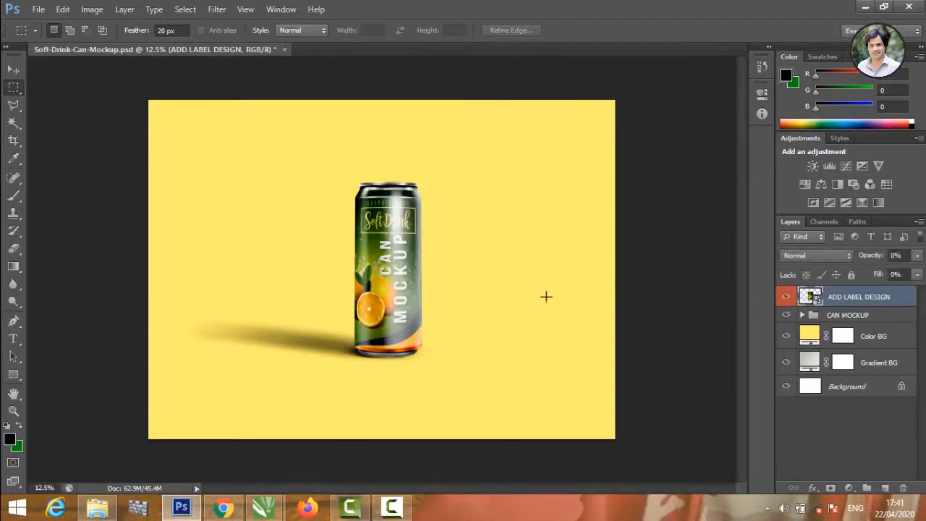
Open the contents of the ADD LABEL DESIGN smart object for editing, keeping its layers
double_click(808, 299)
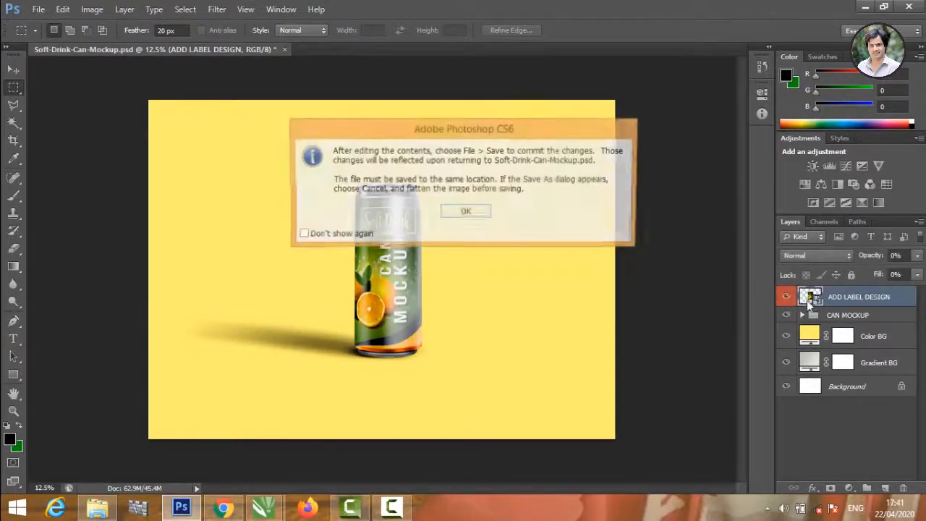
left_click(466, 213)
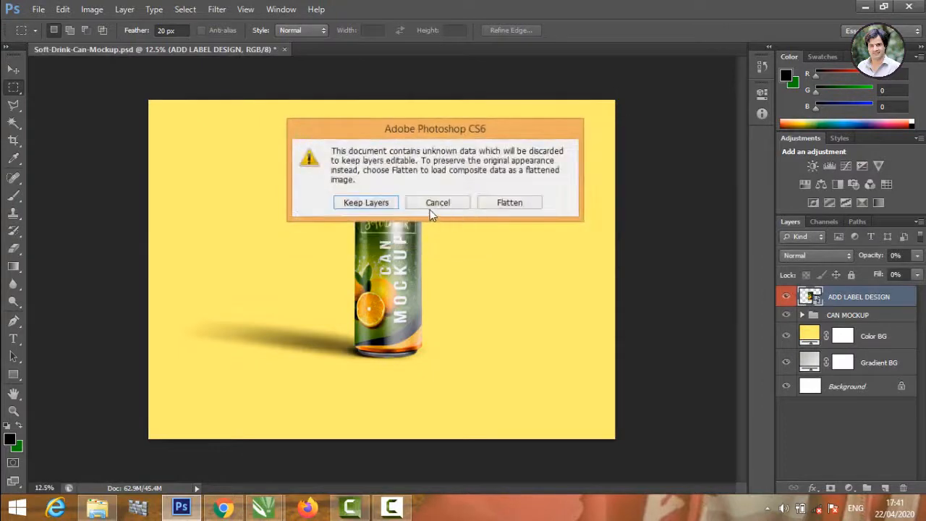
left_click(367, 203)
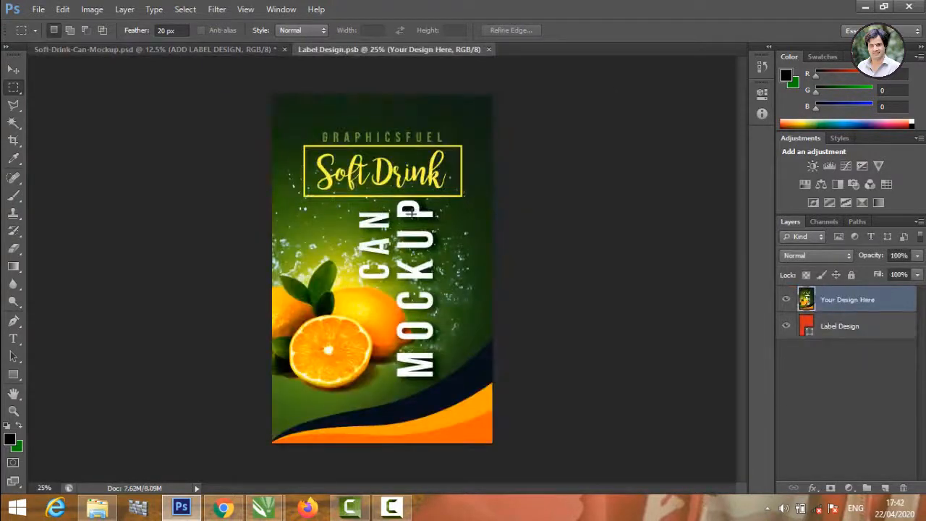
Place the Untitled-1 image from the desktop into the Label Design.psb document in Photoshop
left_click(866, 9)
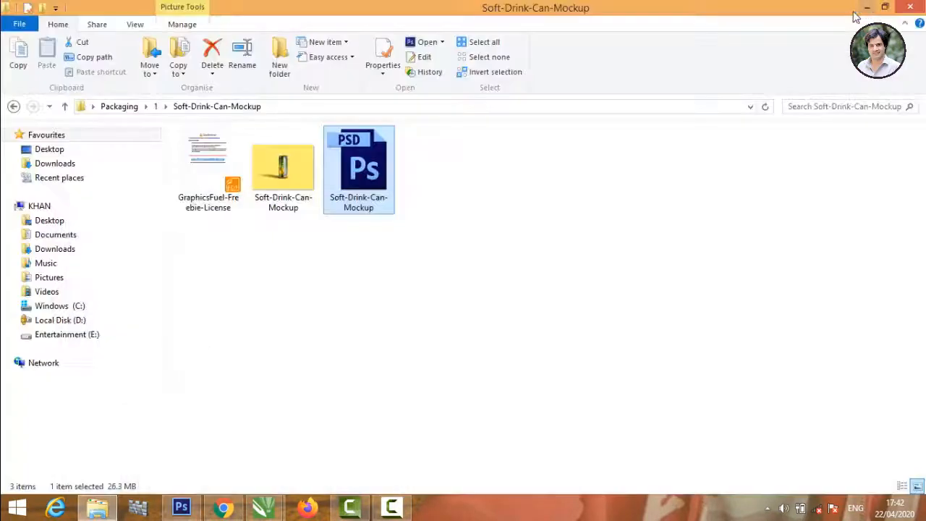
left_click(857, 13)
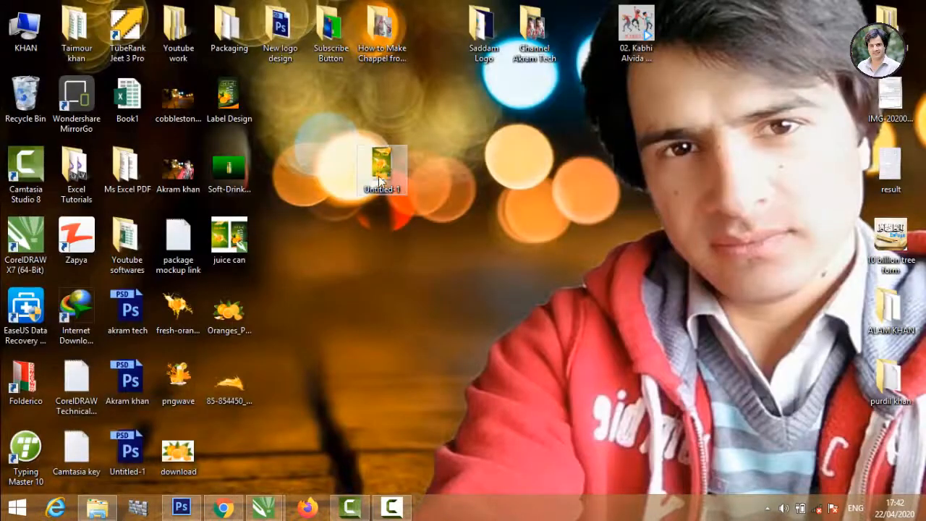
left_click_drag(381, 180, 337, 171)
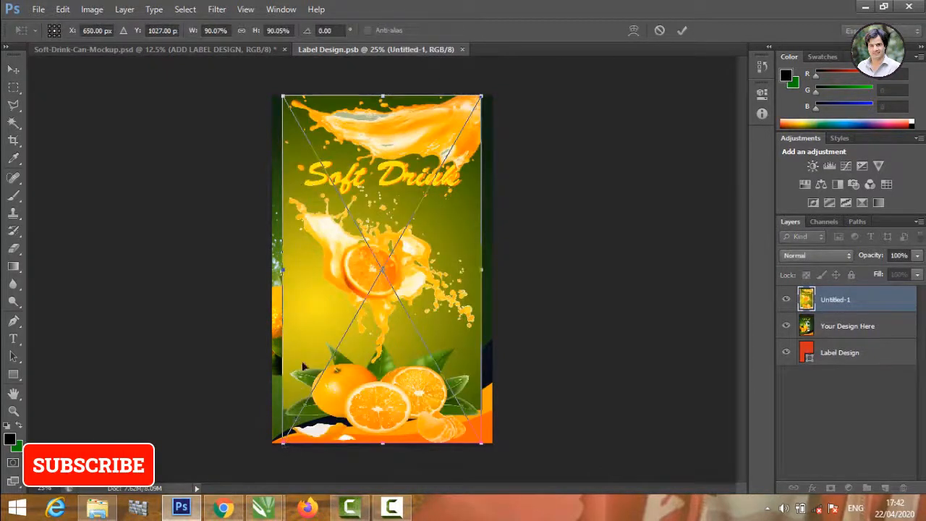
Reposition and stretch the placed Untitled-1 artwork to cover the full label canvas at about 99.57% width and 92.95% height, and apply the transform
left_click_drag(305, 343, 330, 316)
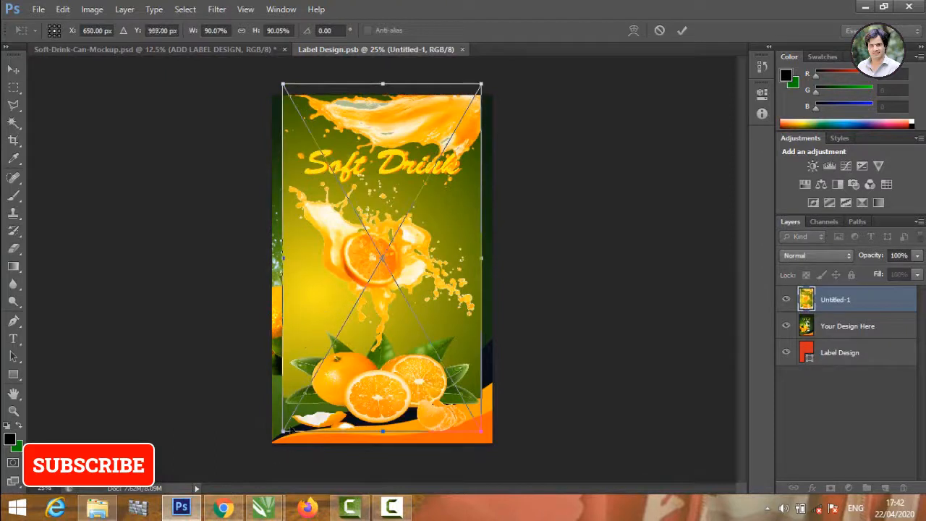
left_click_drag(282, 431, 272, 443)
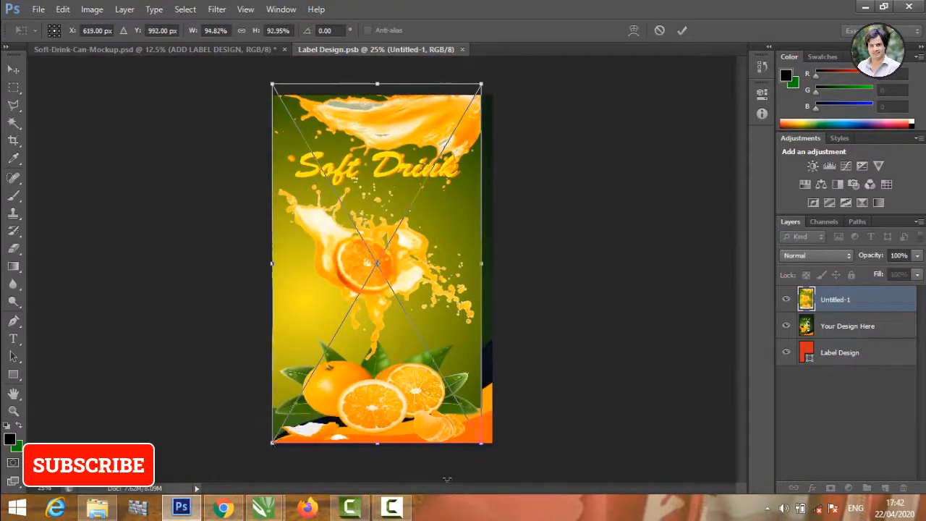
left_click_drag(482, 444, 493, 443)
left_click_drag(377, 110, 377, 116)
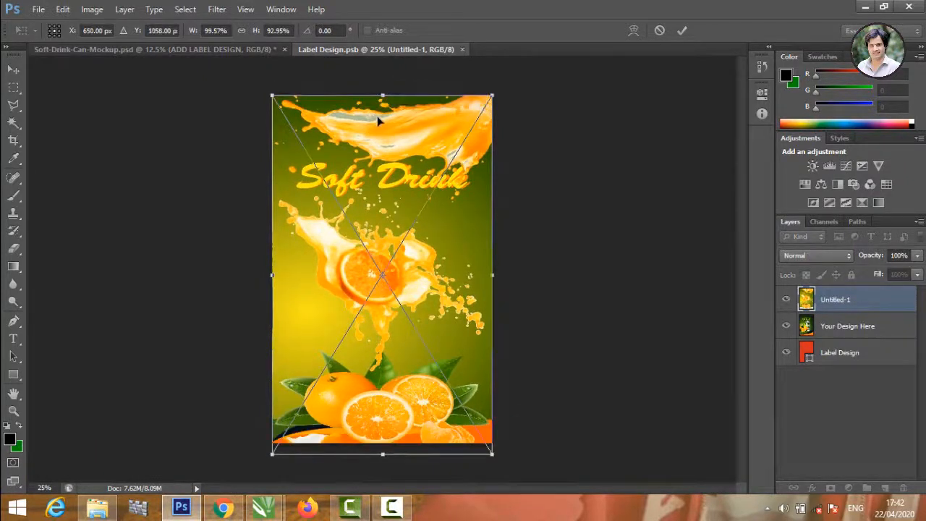
left_click(677, 33)
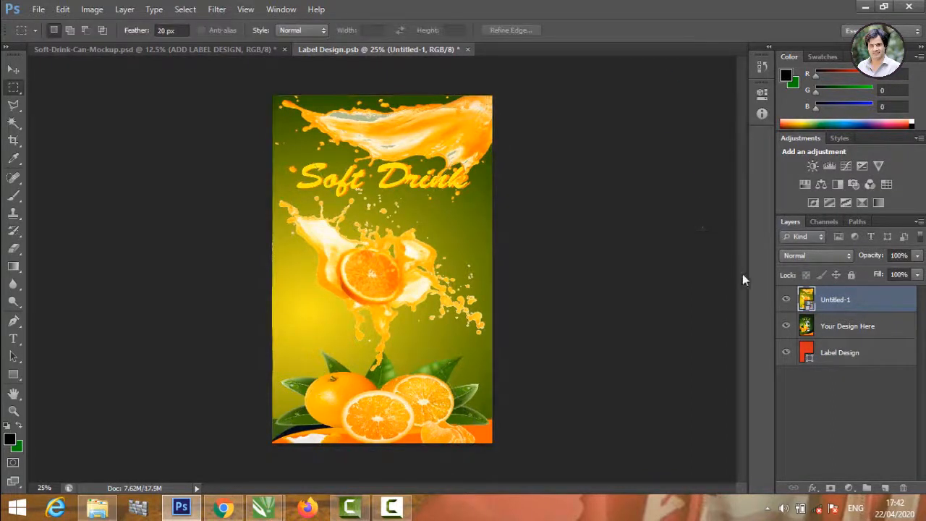
Delete the Your Design Here layer from the label document
left_click(833, 334)
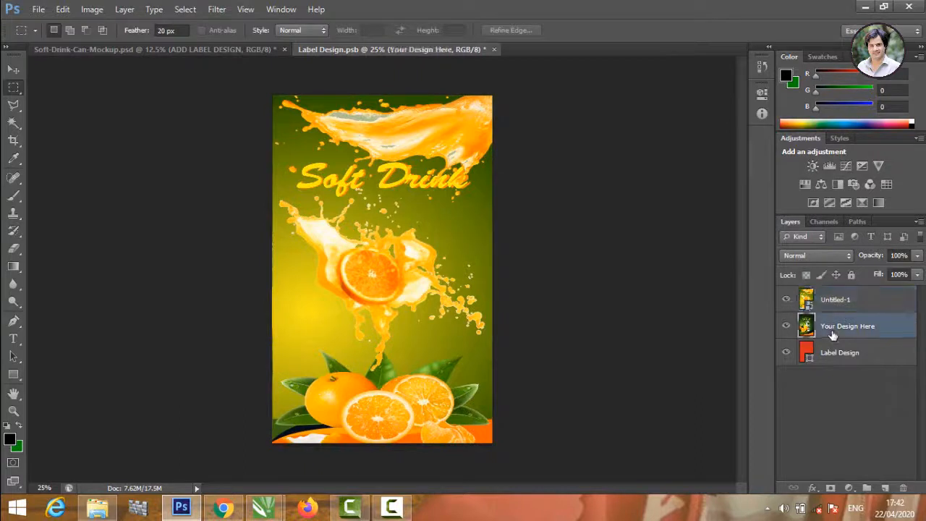
right_click(833, 335)
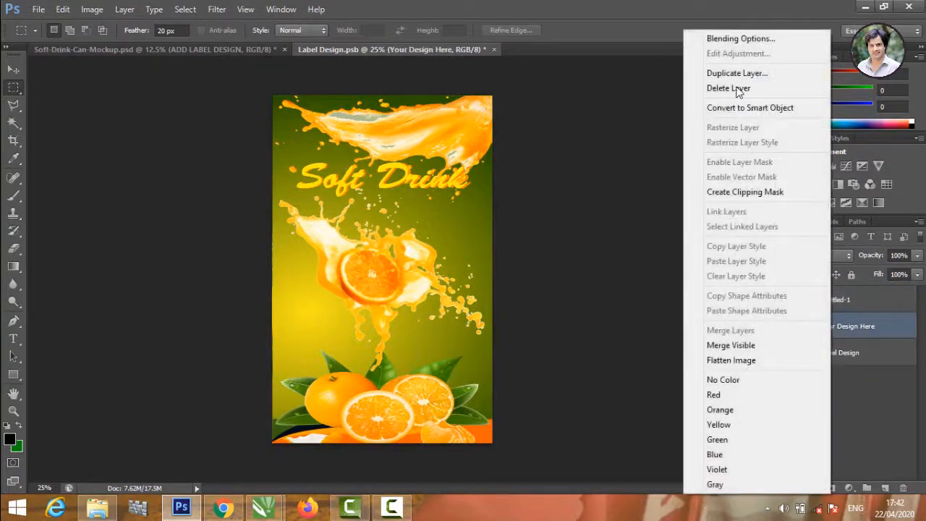
left_click(737, 88)
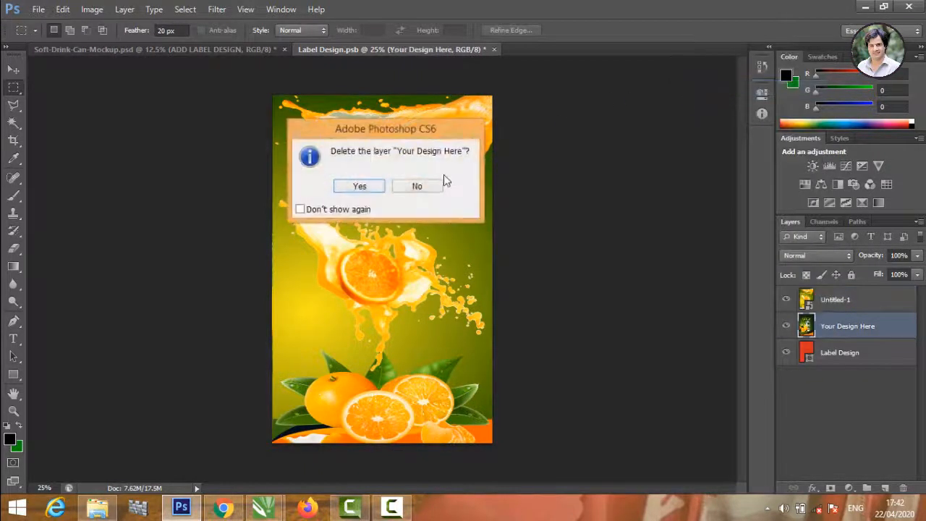
left_click(361, 186)
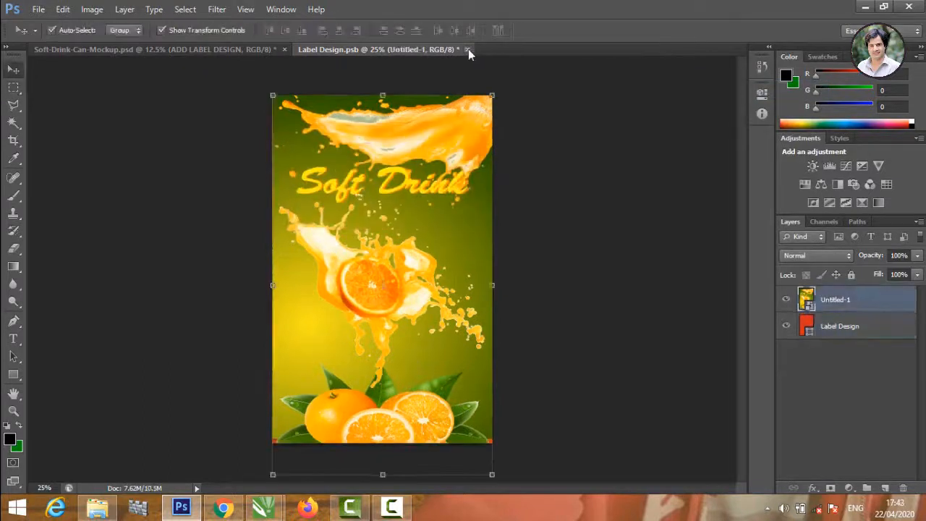
Close Label Design.psb with its changes saved to update the can mockup, and deselect the label layer
left_click(469, 50)
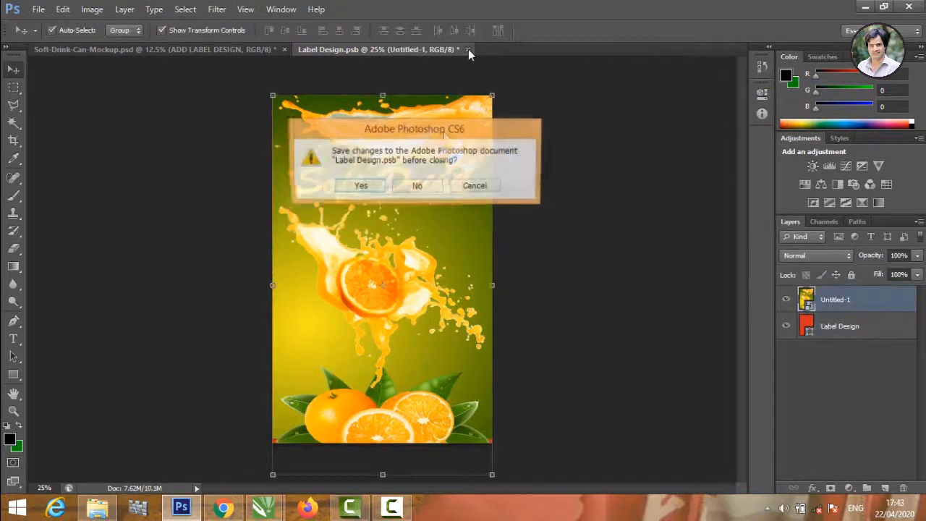
left_click(360, 186)
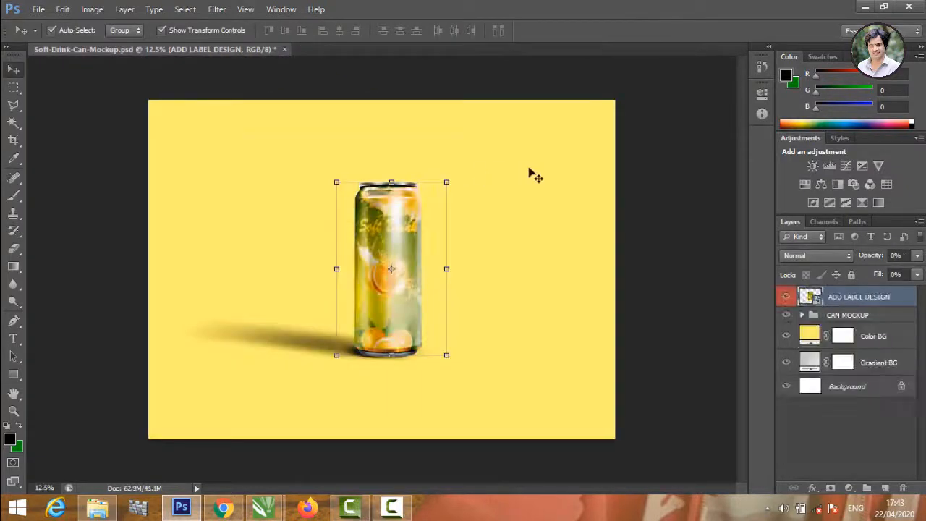
left_click(641, 175)
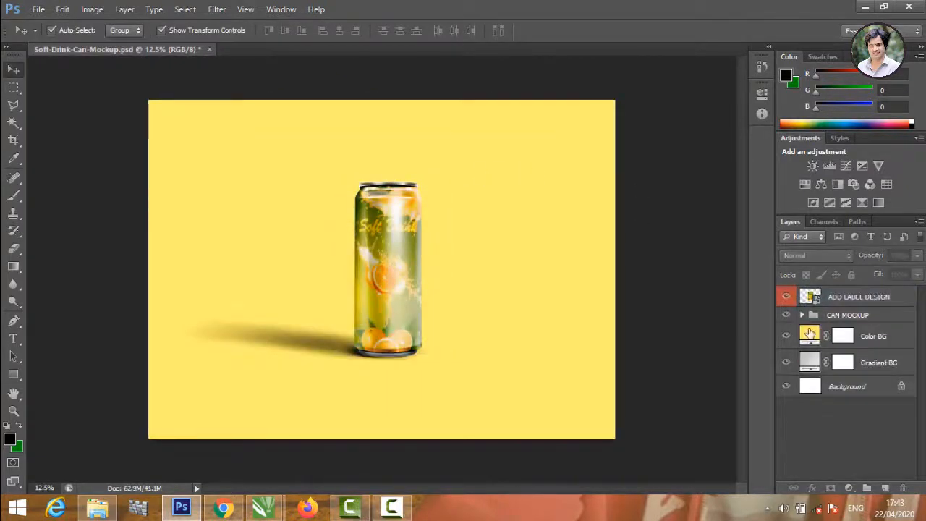
Add a Gradient Overlay with the black-to-green Foreground to Background preset to the Color BG layer
double_click(809, 333)
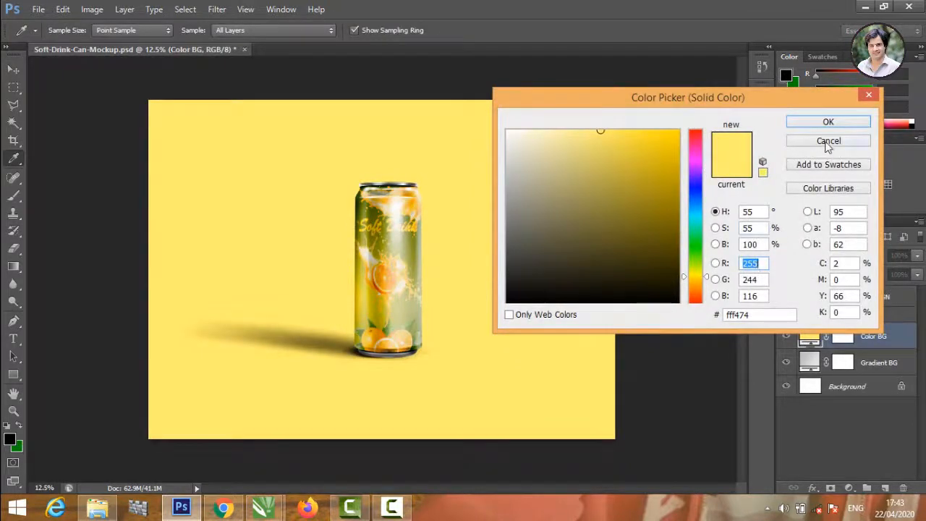
left_click(829, 141)
right_click(812, 338)
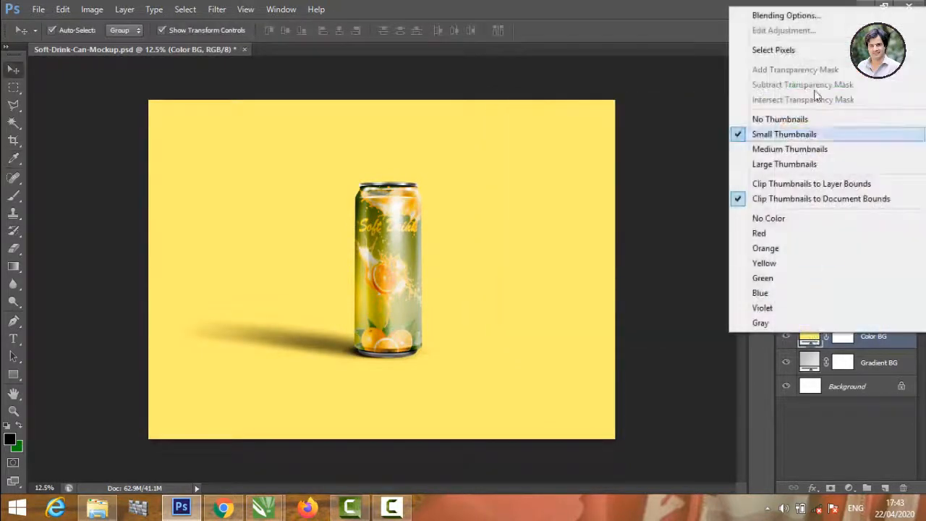
left_click(773, 18)
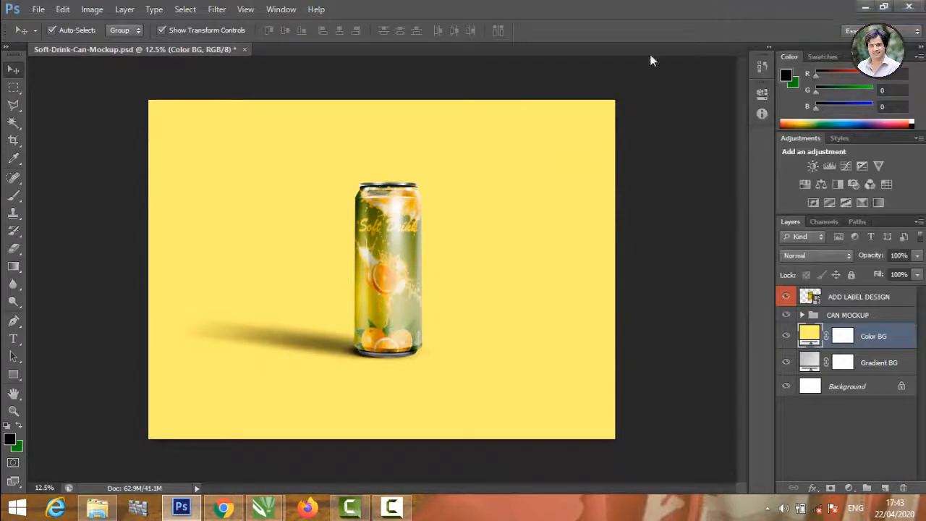
left_click(558, 218)
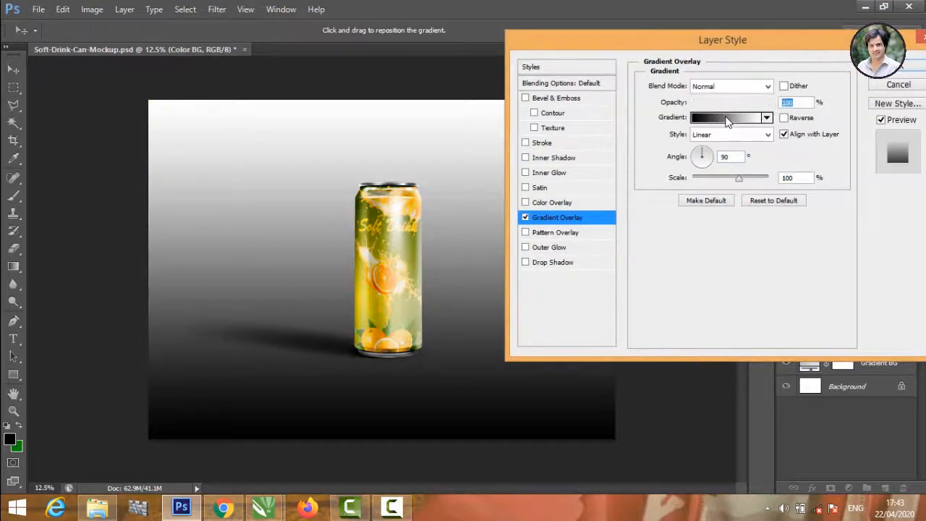
left_click(727, 118)
left_click(575, 102)
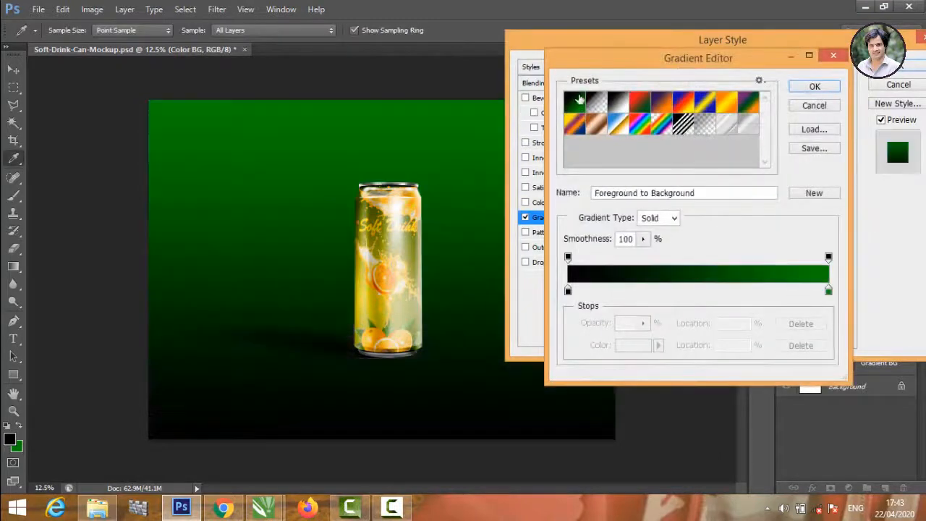
left_click(814, 88)
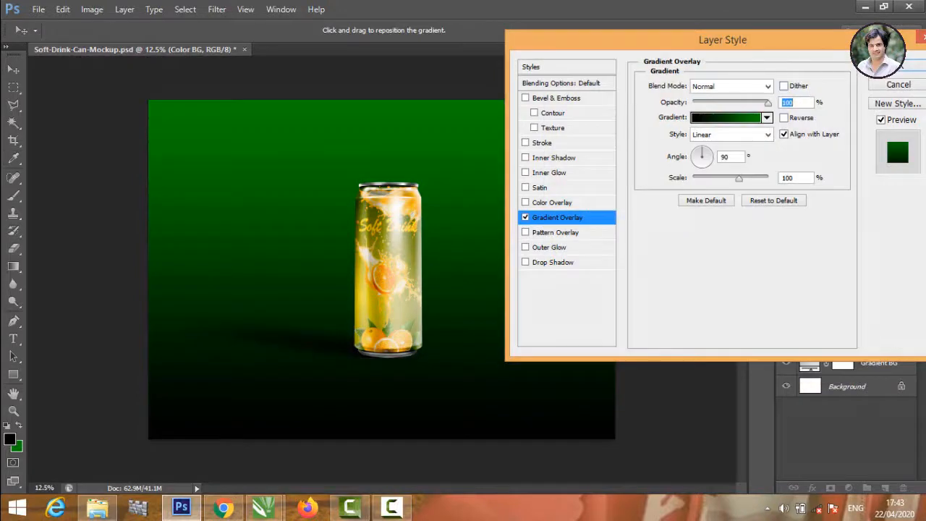
left_click(897, 66)
left_click(627, 242)
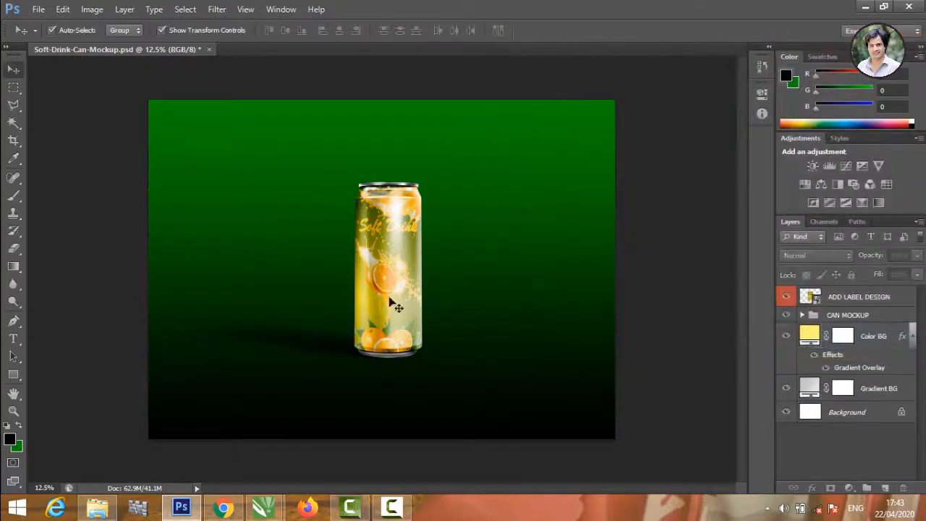
Examine the can with its new label up close at 25% zoom
left_click(14, 301)
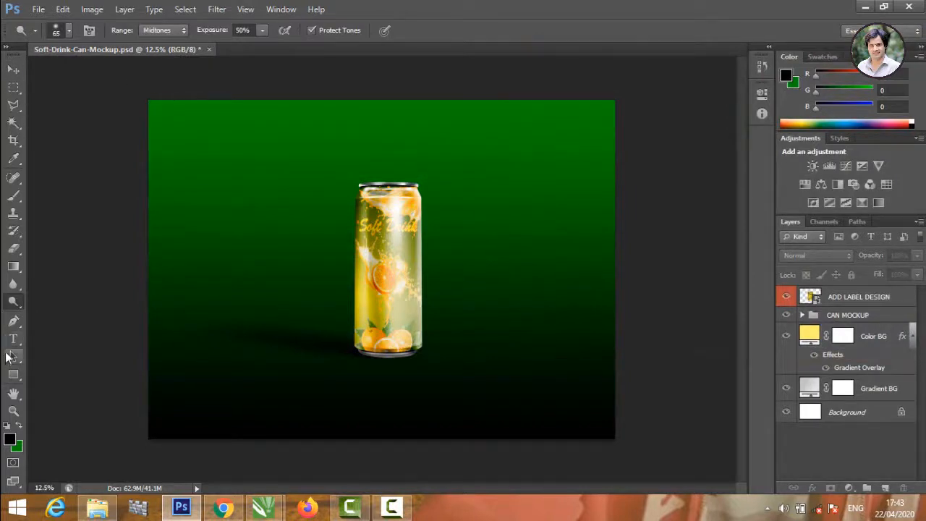
left_click(13, 411)
left_click_drag(407, 243, 357, 244)
left_click(70, 29)
left_click(358, 243)
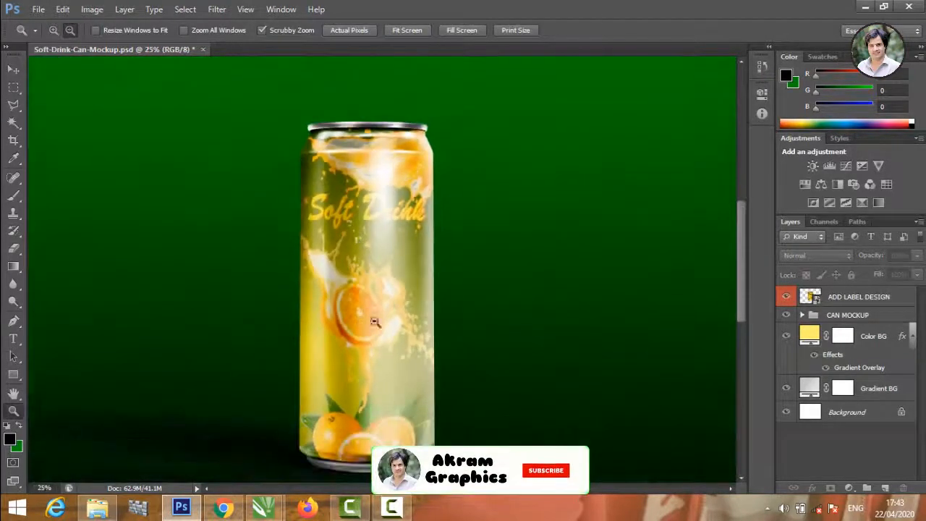
scroll(741, 280, "down", 3)
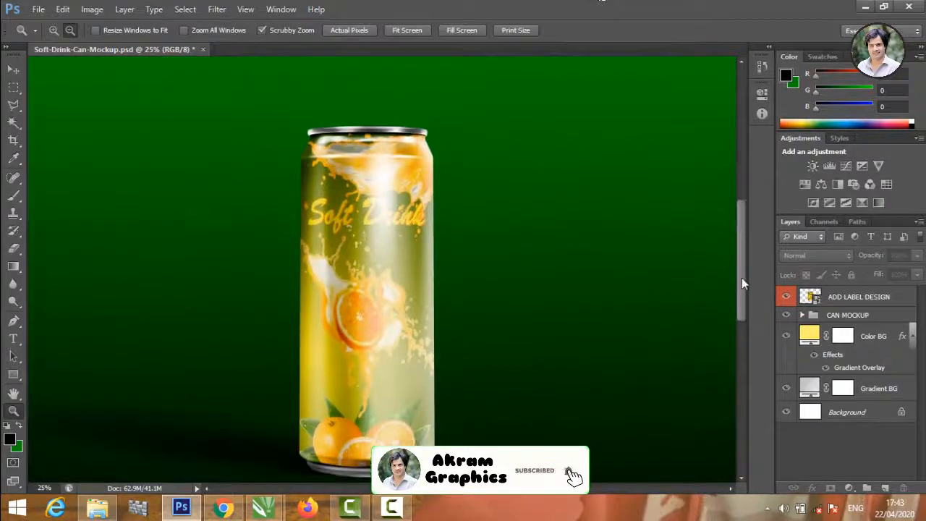